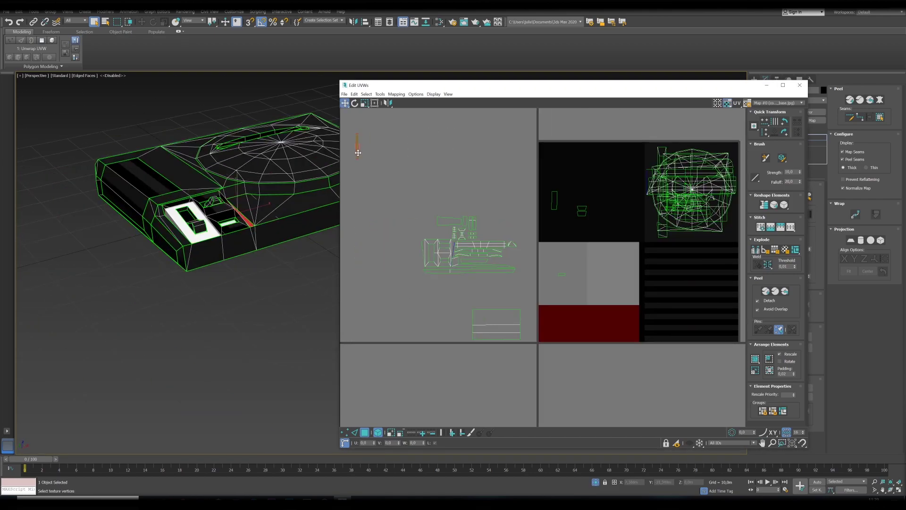
# - Place the console's grooved side-vent UV faces over the striped area of the base texture
pyautogui.rightClick(472, 306)
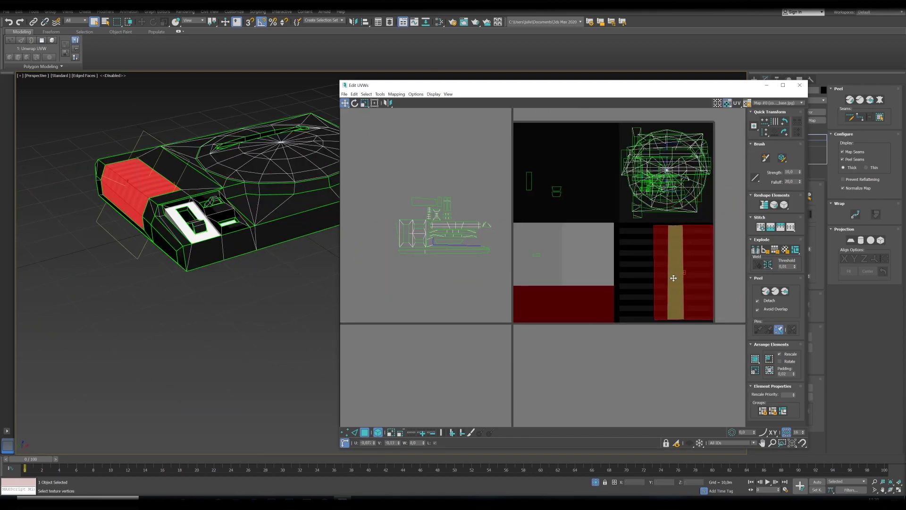
pyautogui.rightClick(671, 268)
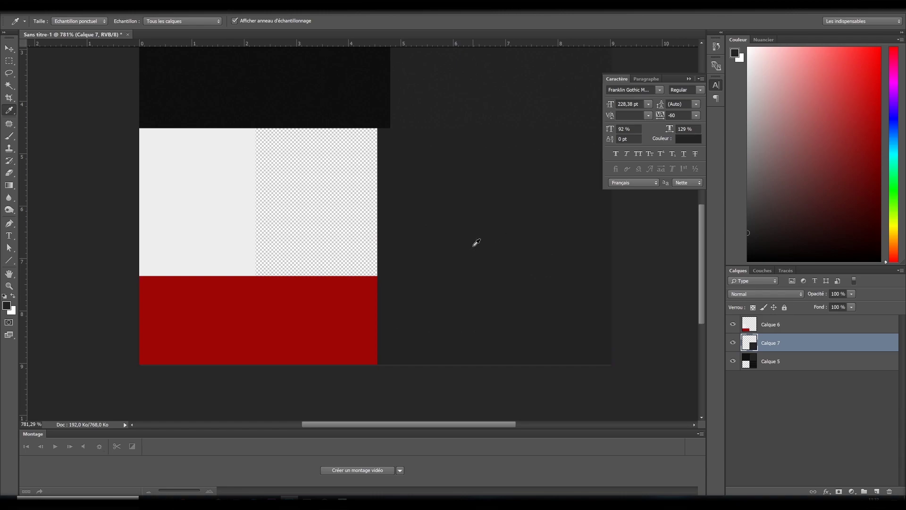
pyautogui.rightClick(385, 129)
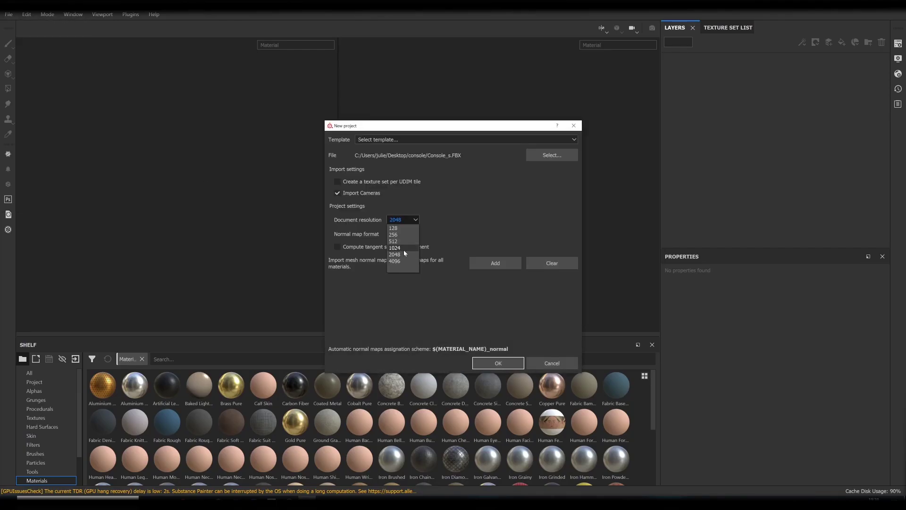
# - Create the Substance Painter project from Console_s.FBX at 1024 document resolution and bake the console's mesh maps
pyautogui.click(403, 250)
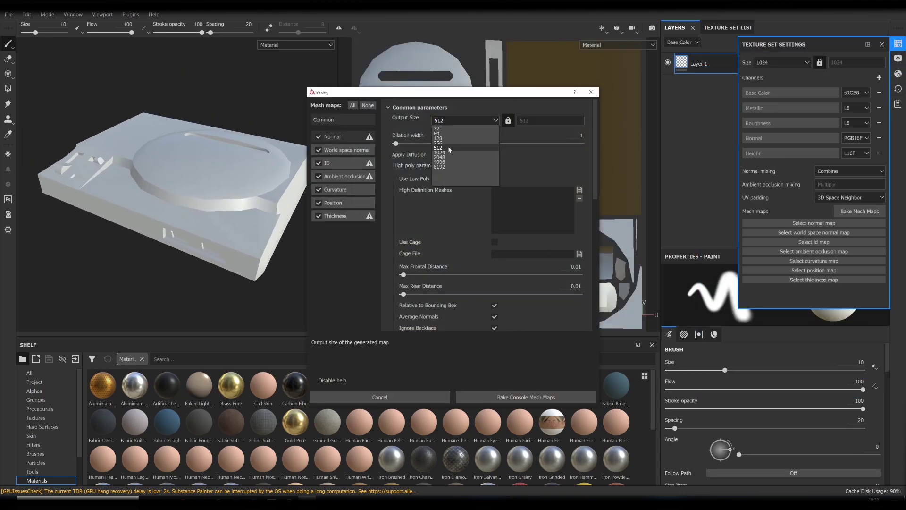
pyautogui.click(525, 397)
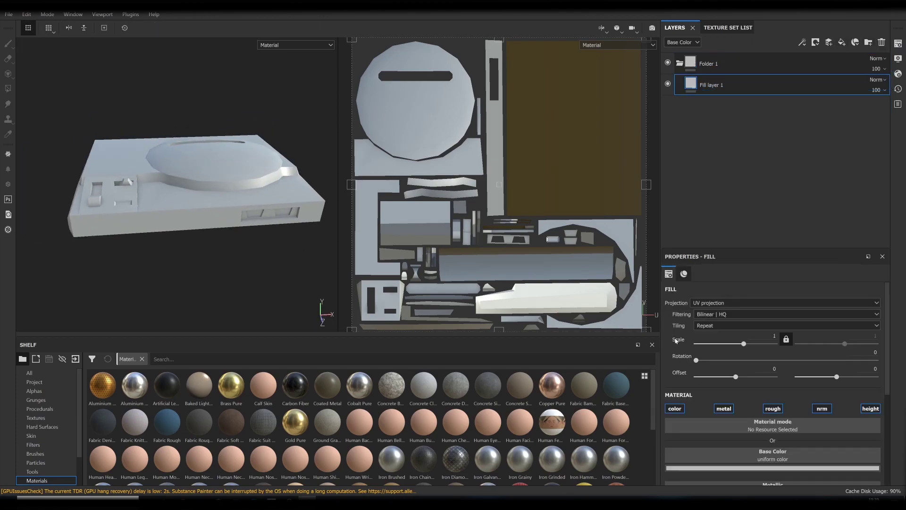
# - Colour the disc's front band red with a fill layer in a masked folder named logo_rouge
pyautogui.scroll(-2, 676, 340)
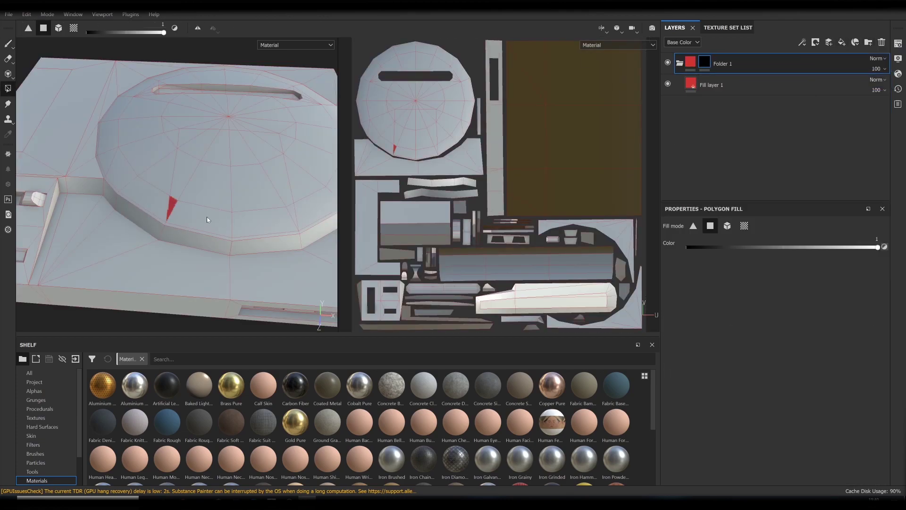
pyautogui.hotkey('ctrl', 'z')
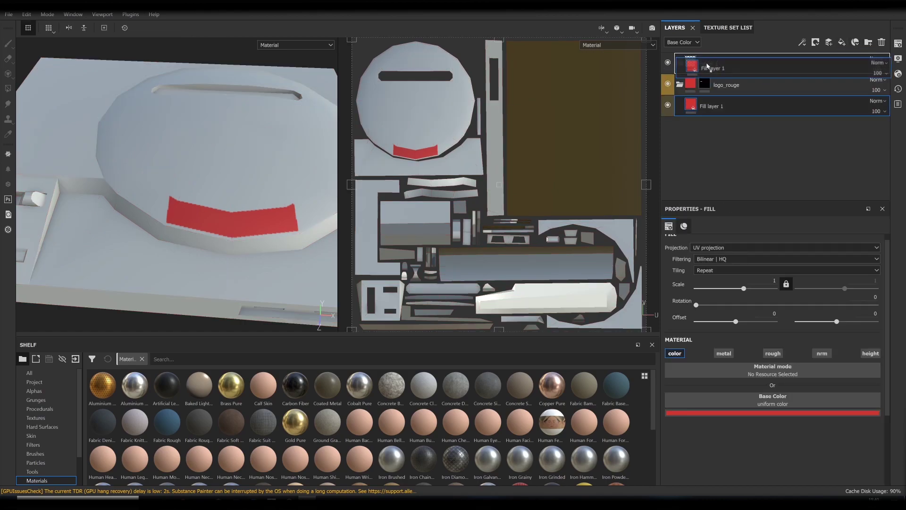
# - Mask the avantnnoir_brillant folder to the disc's central panel and give it a black fill layer with 0.0915 roughness
pyautogui.click(275, 152)
pyautogui.scroll(2, 273, 156)
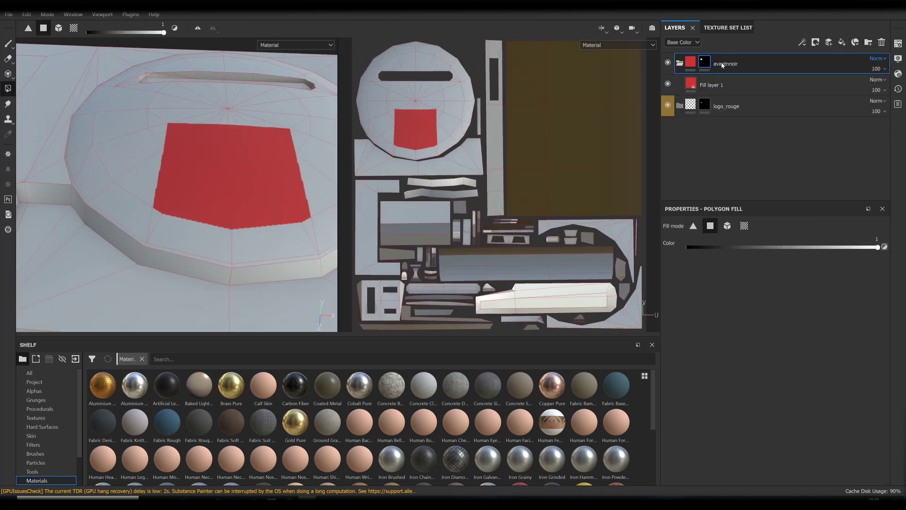
pyautogui.hotkey('ctrl', 'z')
pyautogui.click(8, 88)
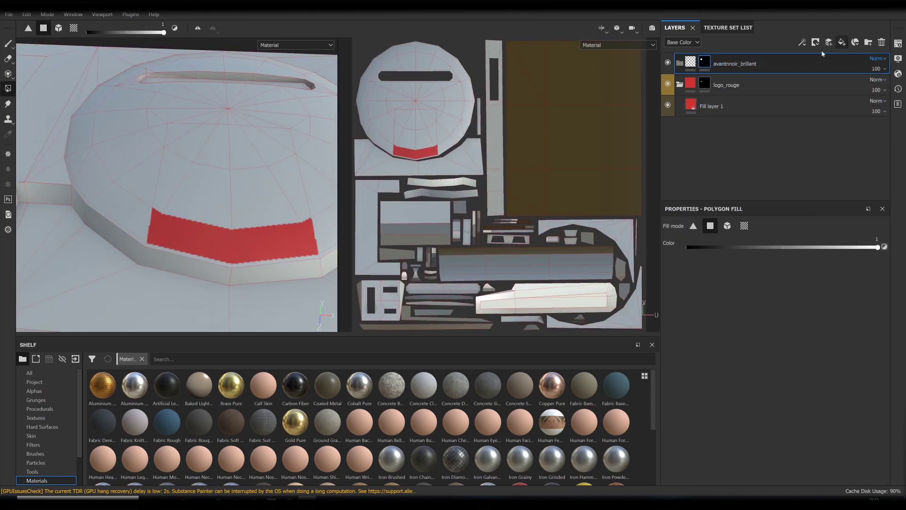
pyautogui.click(842, 42)
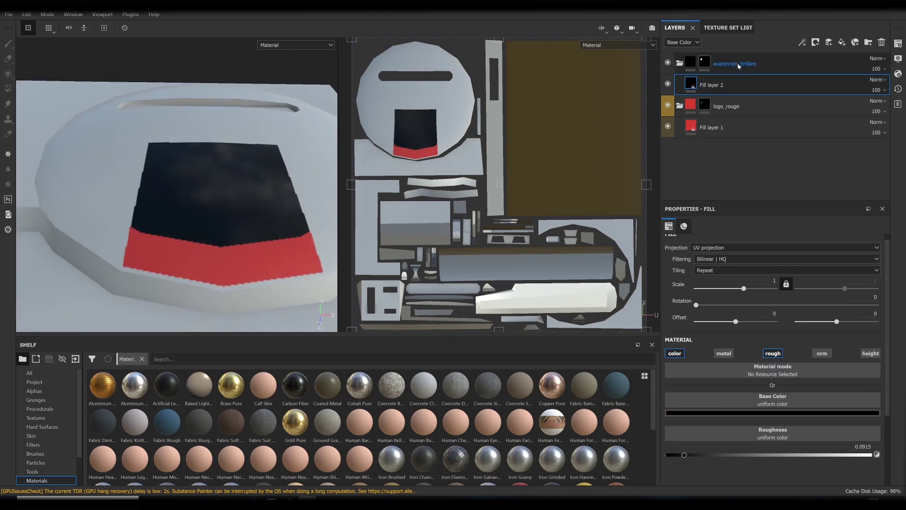
# - Polygon-fill the avantnnoir_brillant mask around the disc's outer ring
pyautogui.click(739, 69)
pyautogui.keyDown('alt'); pyautogui.moveTo(98, 203); pyautogui.dragTo(61, 159); pyautogui.keyUp('alt')
pyautogui.click(62, 159)
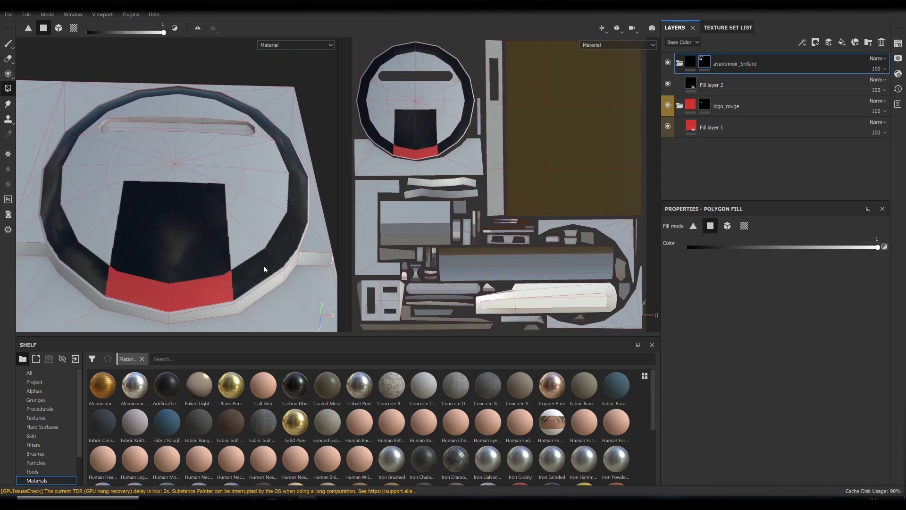
pyautogui.scroll(5, 496, 188)
pyautogui.keyDown('alt'); pyautogui.moveTo(208, 141); pyautogui.dragTo(179, 218); pyautogui.keyUp('alt')
pyautogui.scroll(5, 204, 175)
pyautogui.scroll(-3, 204, 175)
pyautogui.scroll(-5, 469, 247)
pyautogui.scroll(-3, 179, 217)
# - Create a black-masked folder named noir_mat containing a near-black fill layer with increased roughness
pyautogui.click(868, 42)
pyautogui.click(841, 42)
pyautogui.click(773, 413)
pyautogui.moveTo(736, 455); pyautogui.dragTo(793, 457)
pyautogui.click(704, 62)
pyautogui.press('4')
pyautogui.doubleClick(722, 63)
pyautogui.write('noi')
# - Polygon-fill the noir_mat mask over the disc's slot, the side wall below the red band and the front port openings
pyautogui.keyDown('alt'); pyautogui.moveTo(207, 161); pyautogui.dragTo(205, 300); pyautogui.keyUp('alt')
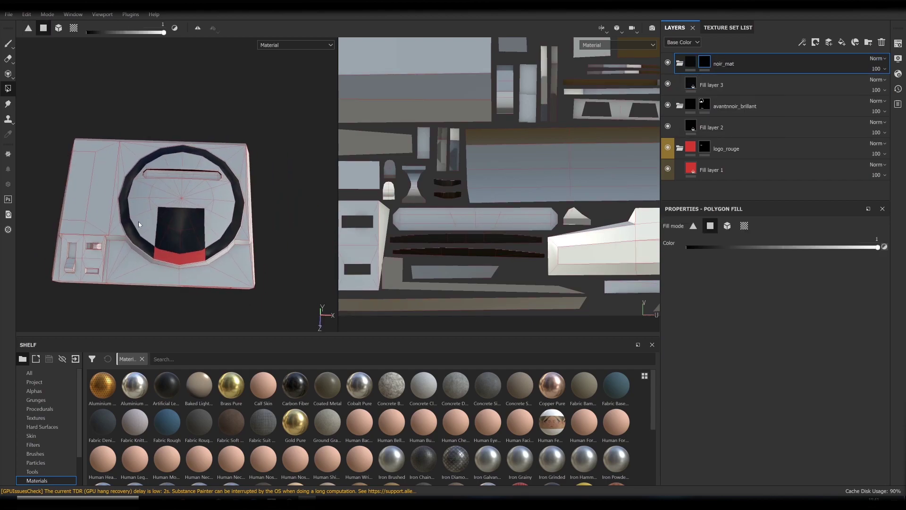
pyautogui.scroll(-8, 487, 183)
pyautogui.scroll(4, 488, 183)
pyautogui.moveTo(633, 272)
pyautogui.mouseDown()
pyautogui.moveTo(615, 256)
pyautogui.moveTo(617, 194)
pyautogui.mouseUp()
pyautogui.scroll(3, 555, 169)
pyautogui.click(549, 169)
pyautogui.moveTo(164, 33)
pyautogui.mouseDown()
pyautogui.moveTo(89, 33)
pyautogui.moveTo(164, 33)
pyautogui.mouseUp()
pyautogui.scroll(5, 178, 178)
pyautogui.keyDown('alt'); pyautogui.moveTo(178, 178); pyautogui.dragTo(101, 253); pyautogui.keyUp('alt')
pyautogui.click(151, 182)
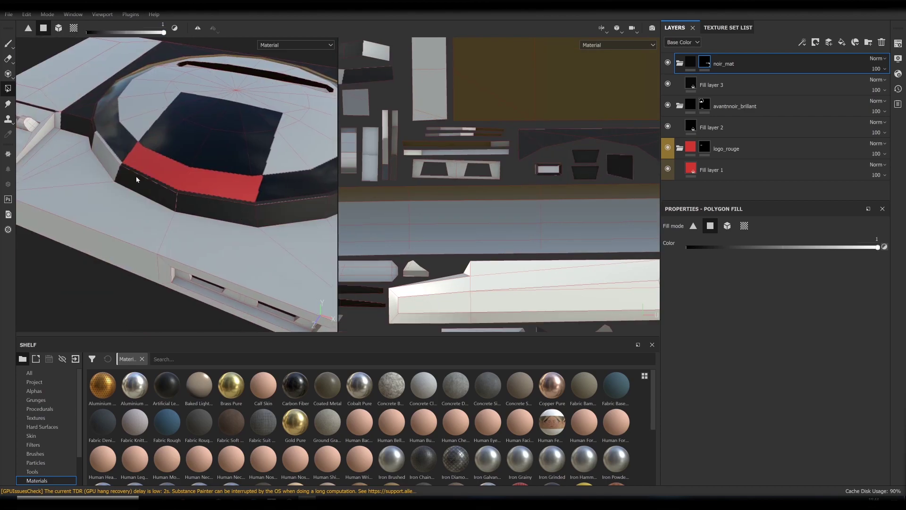
# - Extend the noir_mat mask over the console's main body faces and the disc's inner top surface
pyautogui.scroll(-5, 152, 183)
pyautogui.keyDown('alt'); pyautogui.moveTo(152, 182); pyautogui.dragTo(226, 236); pyautogui.keyUp('alt')
pyautogui.moveTo(473, 198)
pyautogui.keyDown('alt'); pyautogui.mouseDown()
pyautogui.moveTo(500, 180)
pyautogui.moveTo(477, 198)
pyautogui.mouseUp(); pyautogui.keyUp('alt')
pyautogui.scroll(4, 477, 199)
pyautogui.keyDown('alt'); pyautogui.moveTo(189, 208); pyautogui.dragTo(208, 223); pyautogui.keyUp('alt')
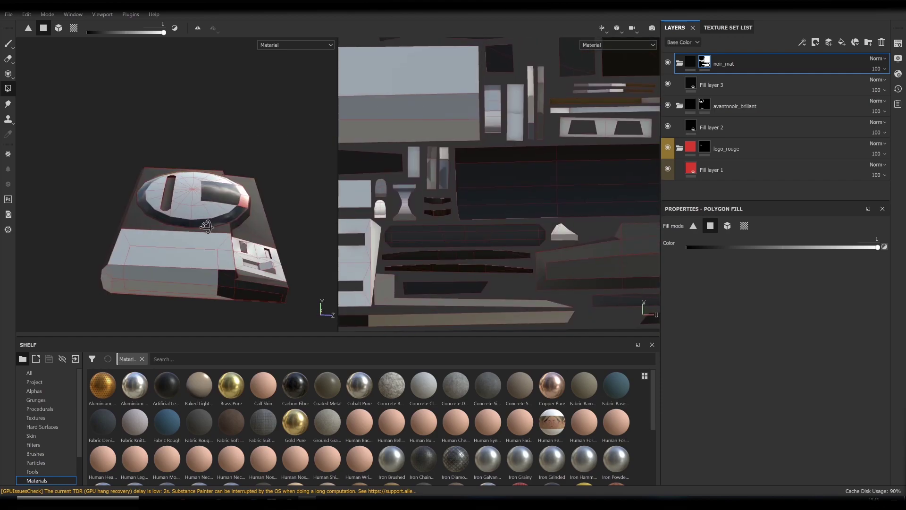
pyautogui.scroll(5, 165, 234)
pyautogui.keyDown('alt'); pyautogui.moveTo(128, 189); pyautogui.dragTo(283, 203); pyautogui.keyUp('alt')
pyautogui.scroll(3, 431, 179)
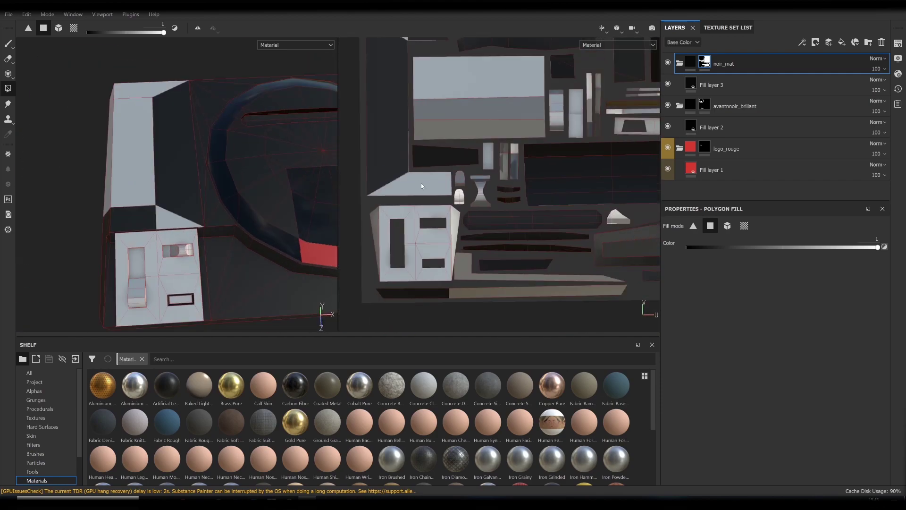
# - Polygon-fill the noir_mat mask over the side block, the control panel and its switches, leaving out the small indicator face
pyautogui.scroll(-1, 478, 204)
pyautogui.click(401, 269)
pyautogui.click(451, 208)
pyautogui.keyDown('alt'); pyautogui.moveTo(364, 307); pyautogui.dragTo(557, 171, button='middle'); pyautogui.keyUp('alt')
pyautogui.click(485, 190)
pyautogui.keyDown('alt'); pyautogui.moveTo(566, 236); pyautogui.dragTo(449, 229, button='middle'); pyautogui.keyUp('alt')
pyautogui.keyDown('alt'); pyautogui.moveTo(198, 227); pyautogui.dragTo(189, 155); pyautogui.keyUp('alt')
pyautogui.scroll(-4, 585, 193)
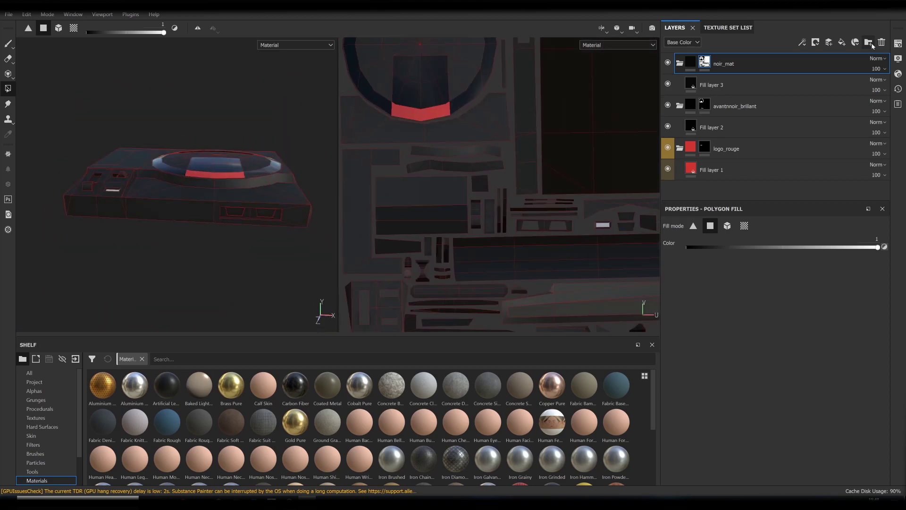
# - Create a folder with a black mask above noir_mat and add a black fill layer inside it
pyautogui.scroll(4, 189, 156)
pyautogui.click(869, 42)
pyautogui.rightClick(685, 57)
pyautogui.click(711, 66)
pyautogui.click(842, 42)
pyautogui.click(715, 328)
pyautogui.click(705, 62)
# - Polygon-fill the new folder's mask over the recessed faces and rename the folder noirprofondn
pyautogui.keyDown('alt'); pyautogui.moveTo(352, 95); pyautogui.dragTo(217, 142); pyautogui.keyUp('alt')
pyautogui.press('x')
pyautogui.press('x')
pyautogui.scroll(-3, 499, 184)
pyautogui.scroll(4, 499, 185)
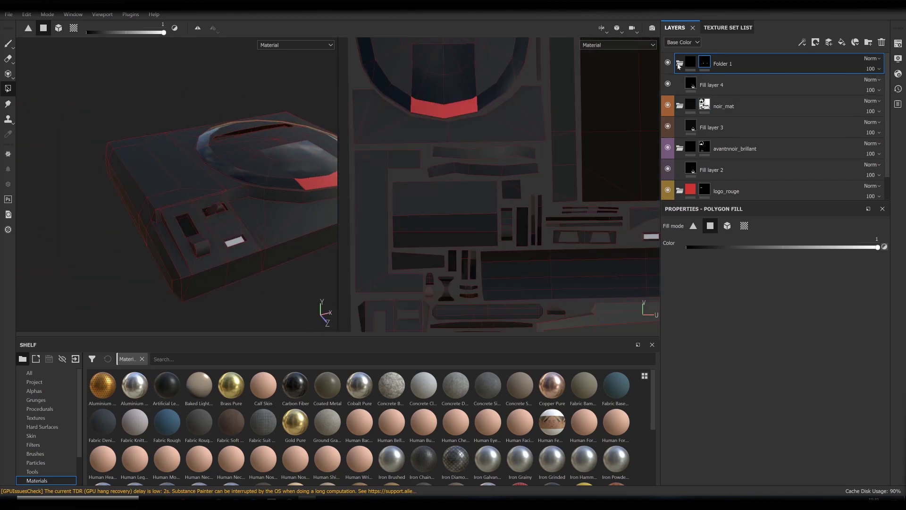
pyautogui.click(680, 127)
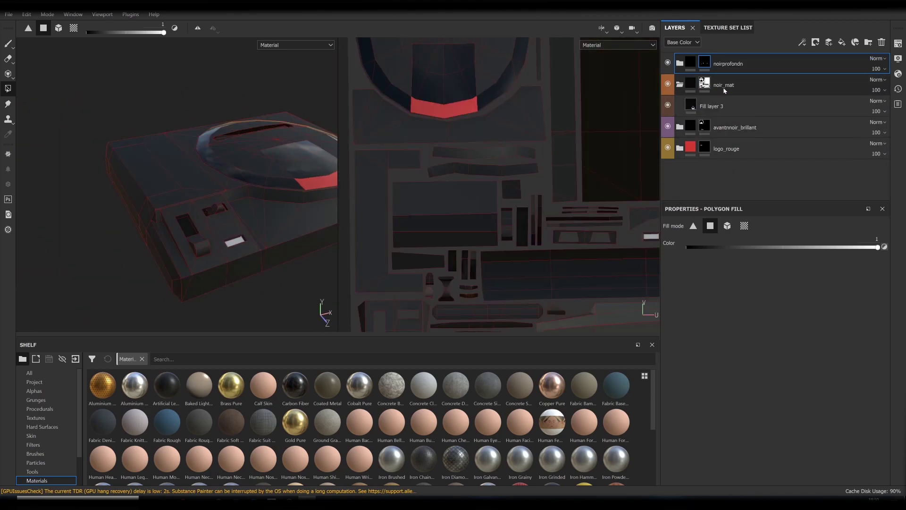
# - Enable roughness on the red fill layer in logo_rouge and set it to 0.0961
pyautogui.click(711, 170)
pyautogui.keyDown('alt'); pyautogui.moveTo(264, 221); pyautogui.dragTo(307, 261); pyautogui.keyUp('alt')
pyautogui.keyDown('alt'); pyautogui.moveTo(294, 228); pyautogui.dragTo(265, 198); pyautogui.keyUp('alt')
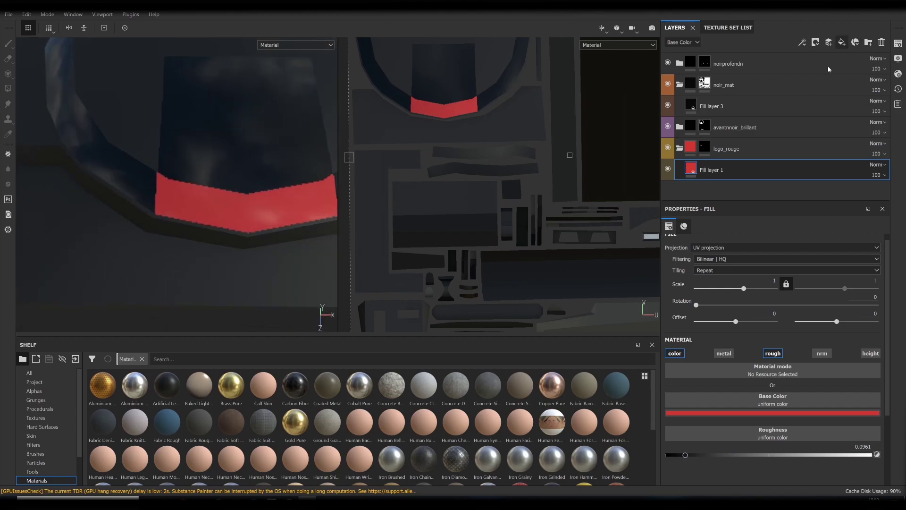
# - Add a dark fill layer with a black mask above the red layer in logo_rouge and show the brush presets
pyautogui.click(842, 42)
pyautogui.click(773, 412)
pyautogui.moveTo(718, 330); pyautogui.dragTo(736, 373)
pyautogui.moveTo(686, 455); pyautogui.dragTo(790, 456)
pyautogui.rightClick(698, 170)
pyautogui.click(746, 287)
pyautogui.click(36, 453)
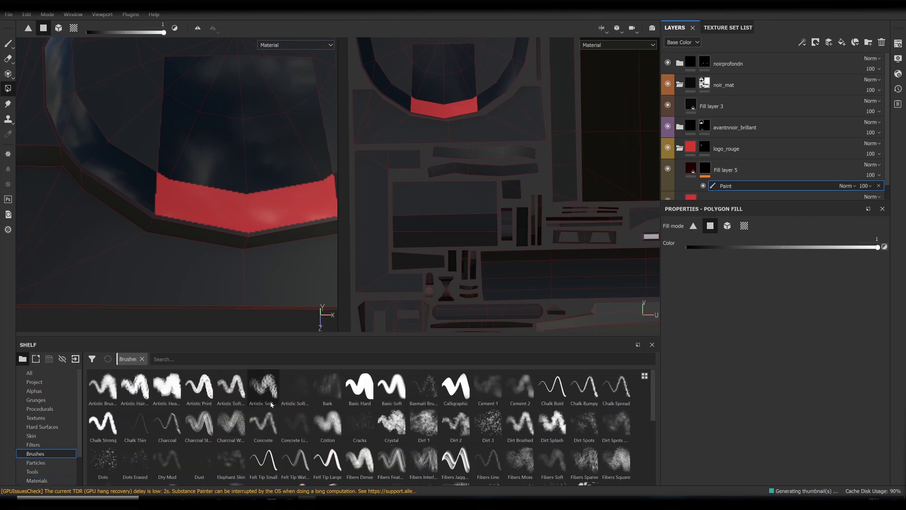
# - Paint one dot on the mask at the centre of the red band with the Basic Hard brush at size 2.75
pyautogui.press('1')
pyautogui.scroll(4, 253, 215)
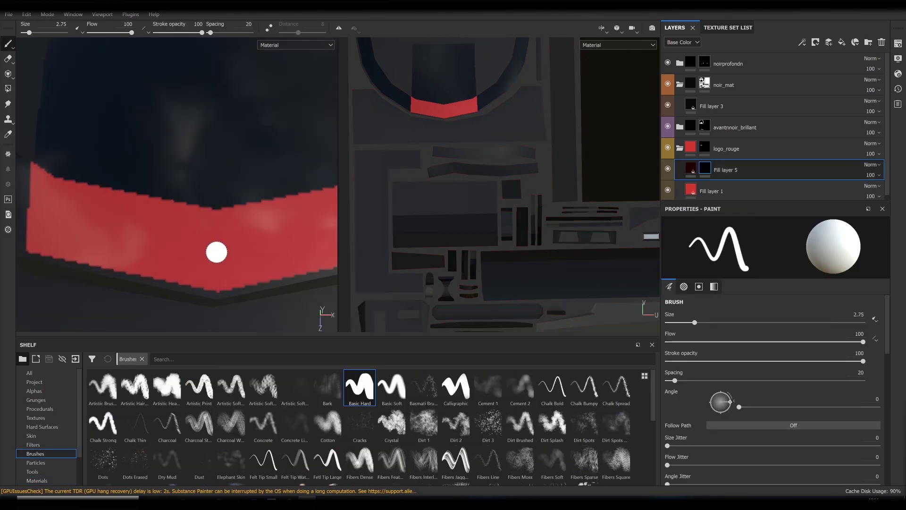
pyautogui.click(217, 249)
# - Add an Emissive channel to the texture set and enable the Glare post effect with the Bloom shape
pyautogui.click(898, 43)
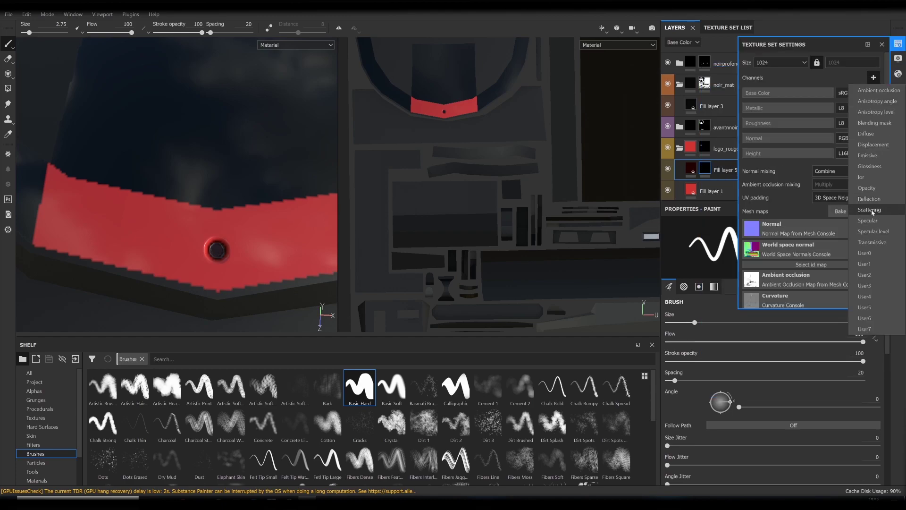
pyautogui.click(899, 58)
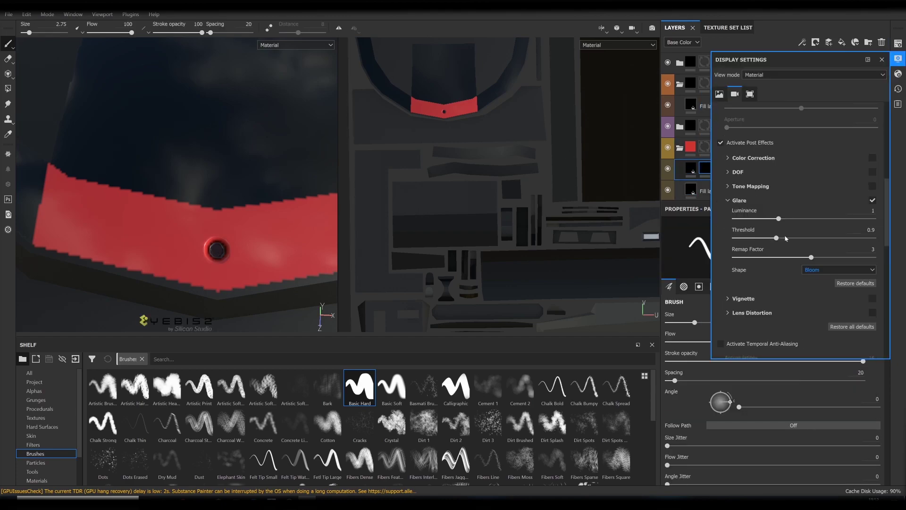
pyautogui.click(898, 73)
pyautogui.click(739, 144)
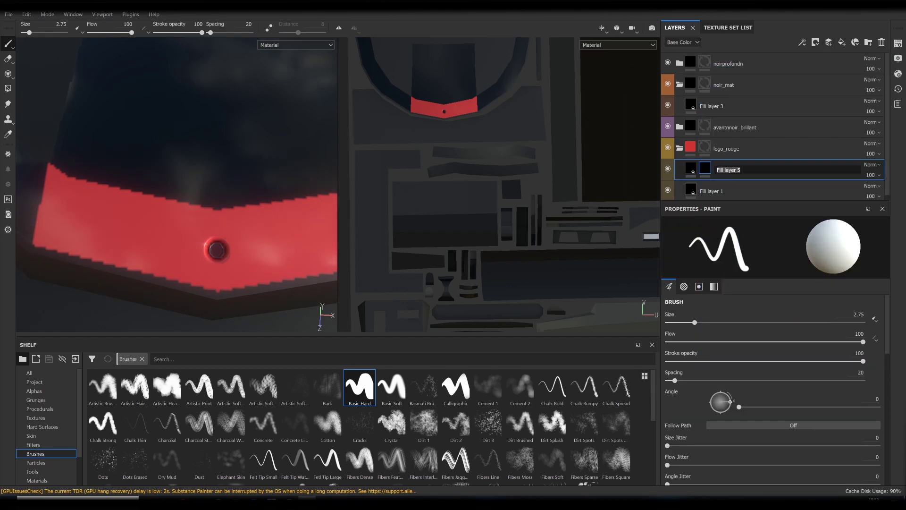
# - Rename the dot layer fonndled and place a black-masked bright red fill layer with a paint effect above it
pyautogui.press('Return')
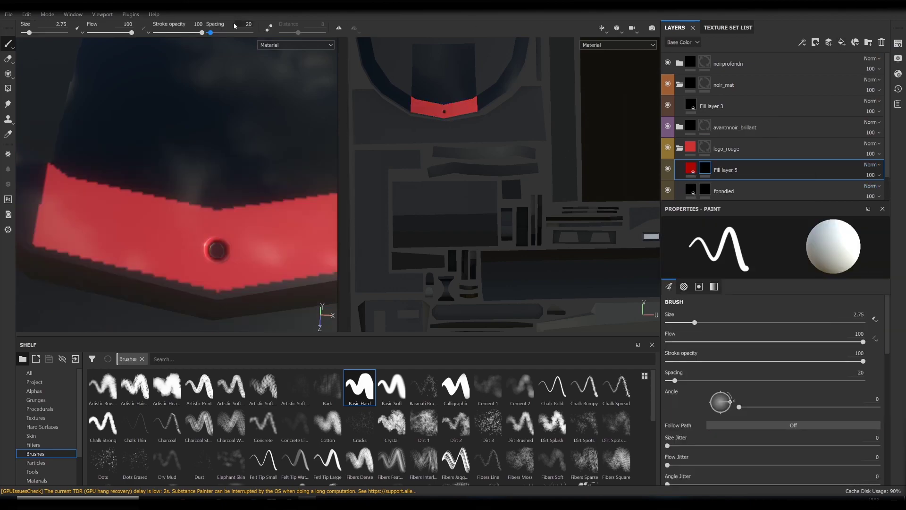
pyautogui.press('F2')
pyautogui.click(691, 169)
pyautogui.click(705, 168)
pyautogui.click(803, 43)
pyautogui.click(818, 63)
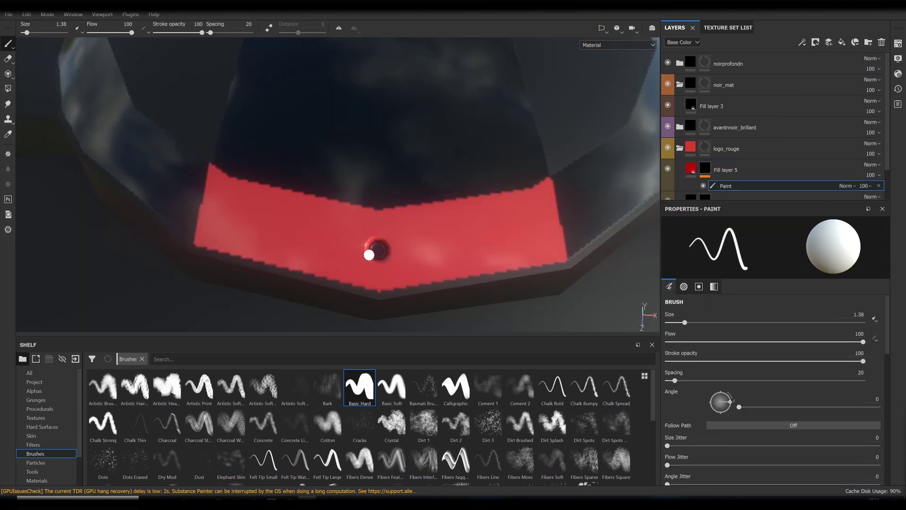
# - Paint a smaller red LED dot inside the recess on the red band with brush size 0.99
pyautogui.keyDown('alt'); pyautogui.moveTo(399, 255); pyautogui.dragTo(377, 256, button='middle'); pyautogui.keyUp('alt')
pyautogui.press('[')
pyautogui.click(356, 253)
pyautogui.moveTo(356, 253)
pyautogui.keyDown('alt'); pyautogui.mouseDown()
pyautogui.moveTo(384, 263)
pyautogui.moveTo(364, 247)
pyautogui.mouseUp(); pyautogui.keyUp('alt')
pyautogui.scroll(-5, 364, 247)
pyautogui.scroll(3, 364, 247)
pyautogui.scroll(-3, 737, 163)
# - Set the fonndled layer's base colour to black and enable its roughness at 0.3524
pyautogui.click(691, 164)
pyautogui.click(800, 413)
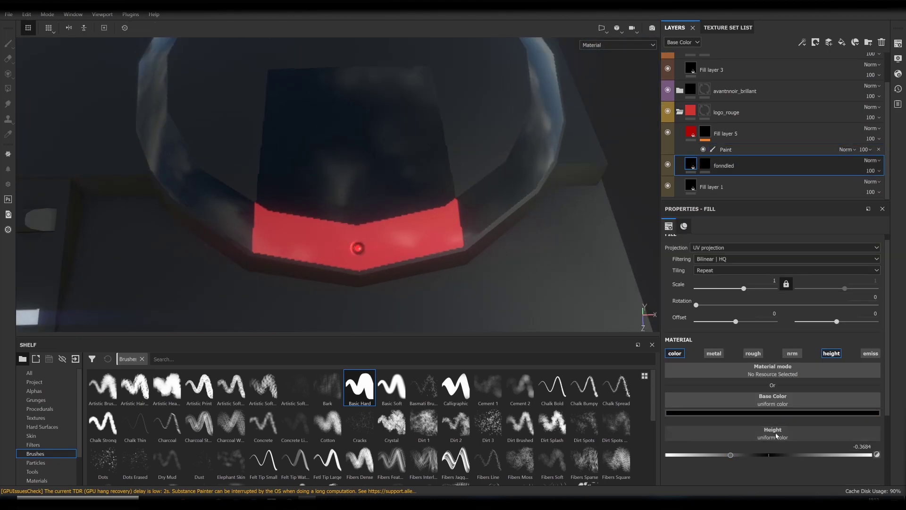
pyautogui.click(753, 353)
pyautogui.scroll(-2, 805, 363)
pyautogui.moveTo(730, 366); pyautogui.dragTo(739, 366)
pyautogui.scroll(-5, 354, 259)
pyautogui.scroll(5, 345, 195)
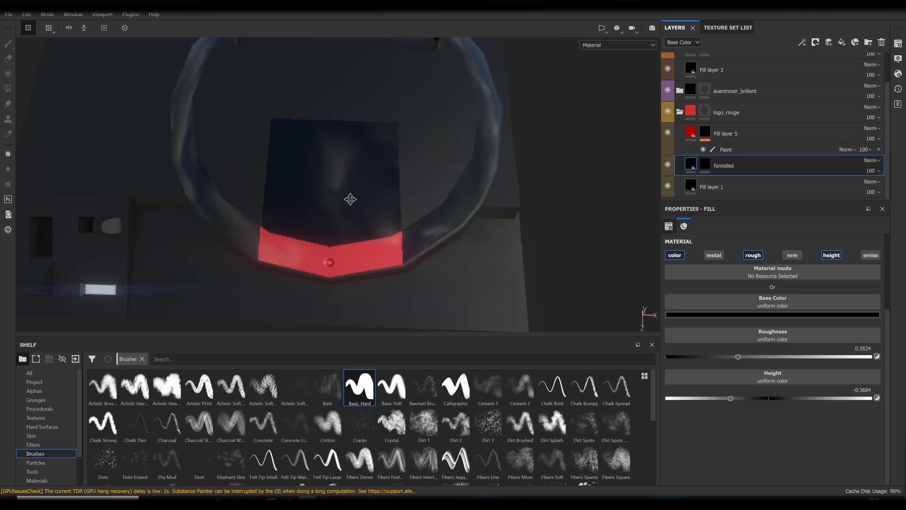
# - Add a light grey, black-masked fill layer to avantnnoir_brillant with metallic 1, roughness 0.1739 and height 0.0892
pyautogui.scroll(3, 836, 71)
pyautogui.click(758, 157)
pyautogui.click(843, 43)
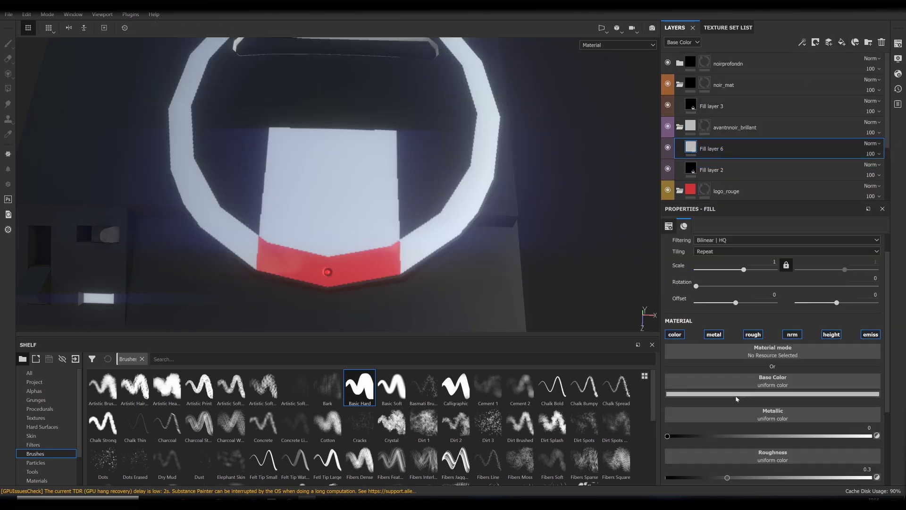
pyautogui.scroll(-3, 738, 399)
pyautogui.rightClick(698, 148)
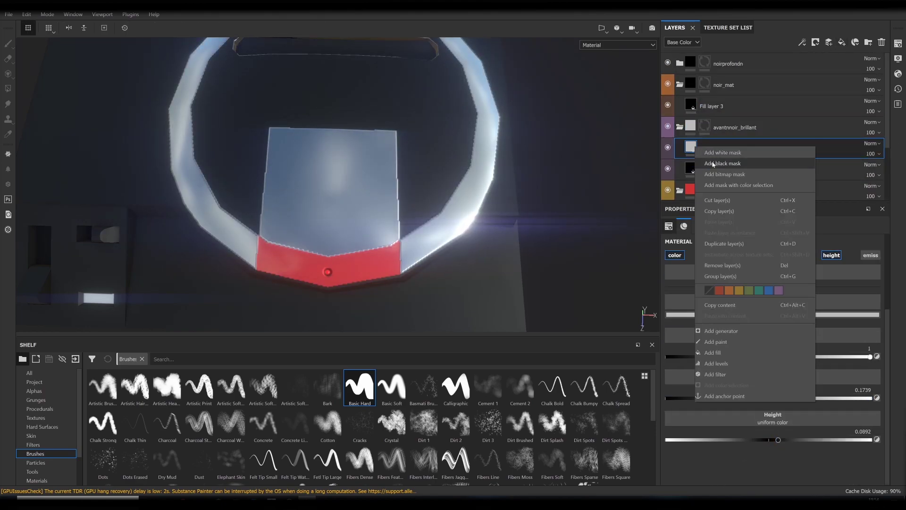
pyautogui.click(712, 164)
# - Load the Font Orbitron alpha into the brush with the text 16 - BIT, size 0.15 and Position Y 0.05
pyautogui.click(34, 391)
pyautogui.scroll(-5, 359, 425)
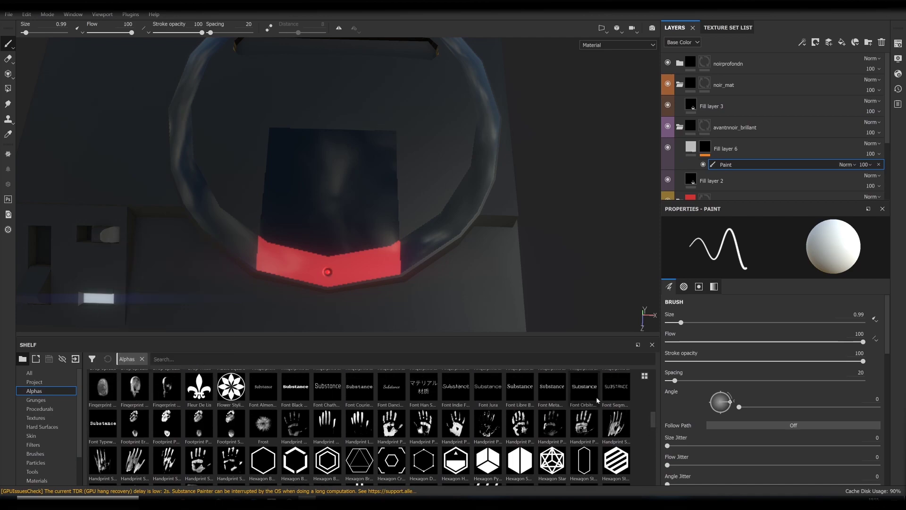
pyautogui.click(584, 386)
pyautogui.scroll(1, 375, 202)
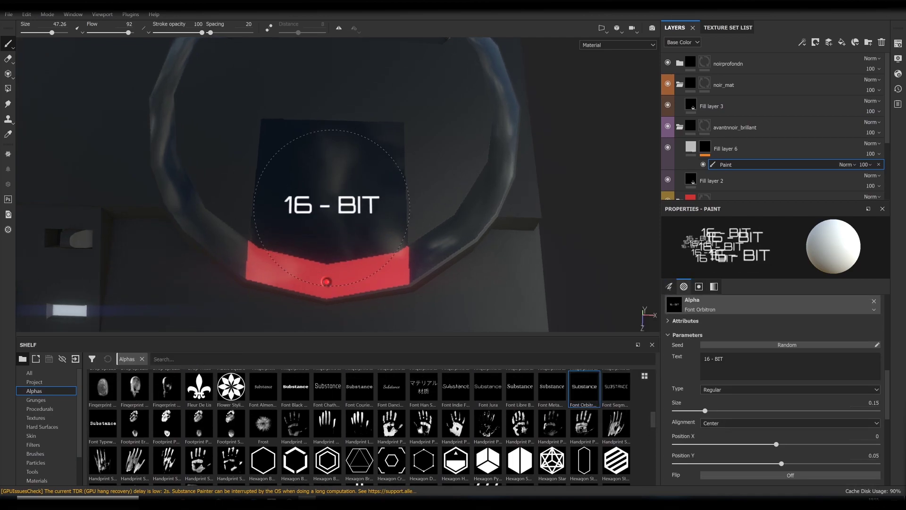
# - Set the 16 - BIT alpha's type to Bold with brush size 37.15 and show only the 2D UV view
pyautogui.scroll(5, 774, 368)
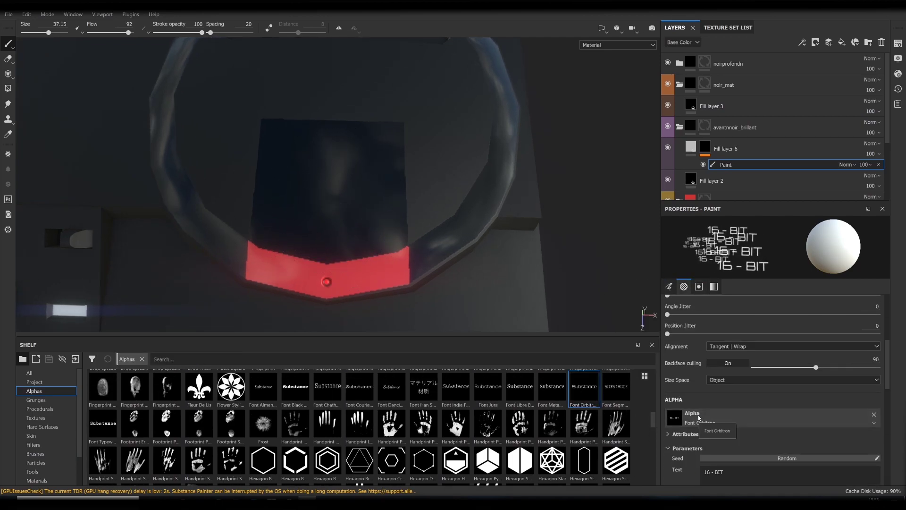
pyautogui.scroll(1, 350, 231)
pyautogui.scroll(-6, 774, 392)
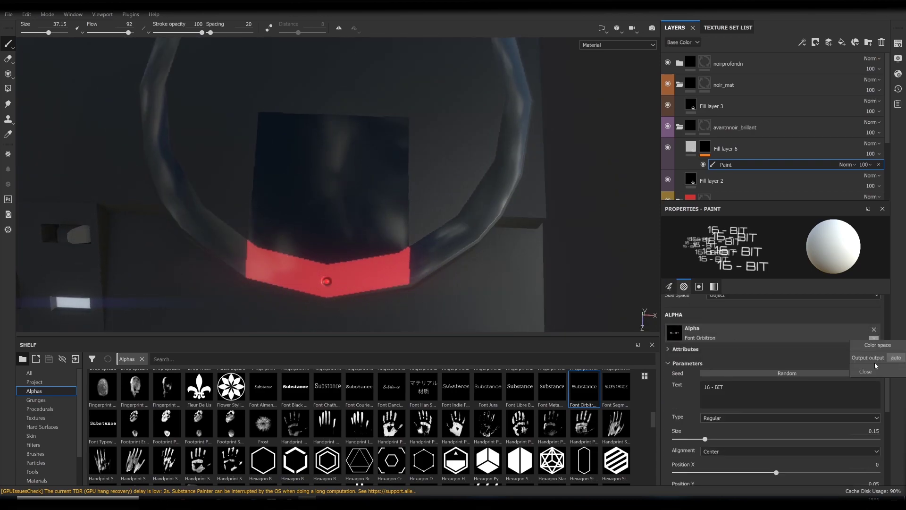
pyautogui.press('F2')
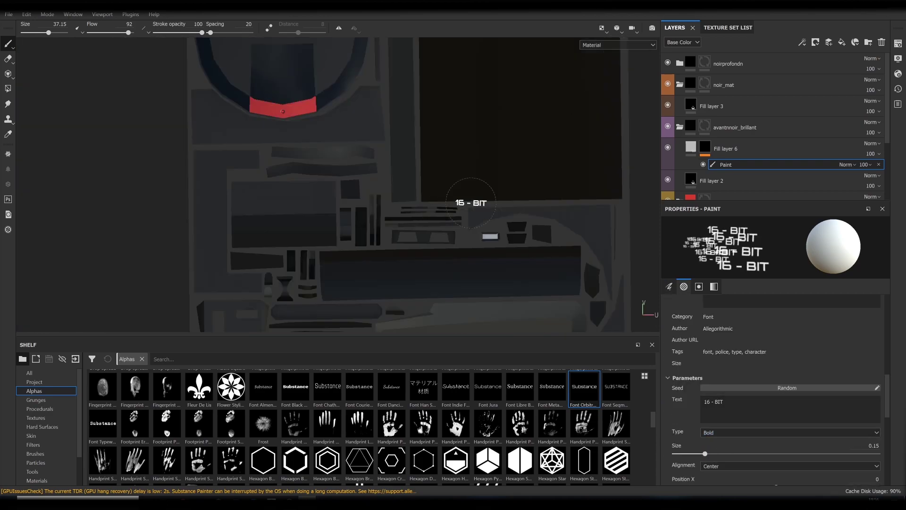
# - Stamp the 16 - BIT lettering above the red plate and set Fill layer 6 to near-white with roughness 0.2563 and height 0.1396
pyautogui.scroll(5, 842, 357)
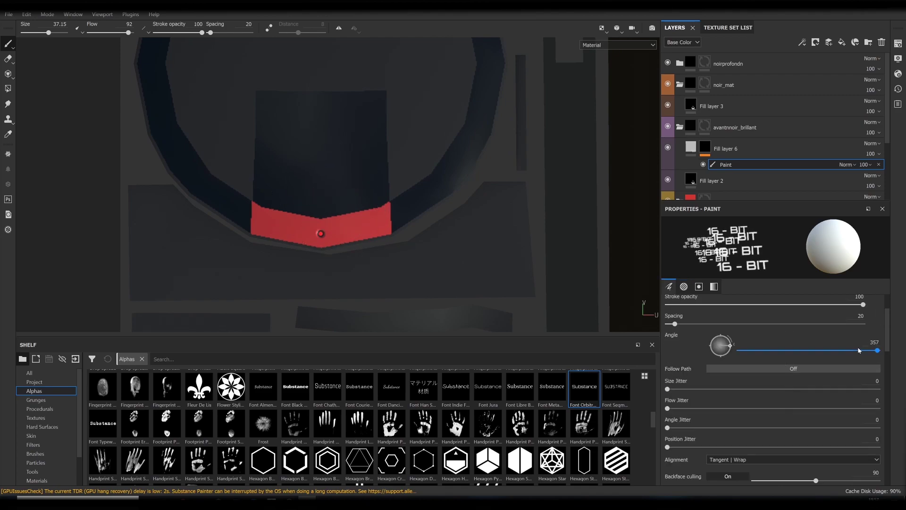
pyautogui.click(727, 149)
pyautogui.press('F2')
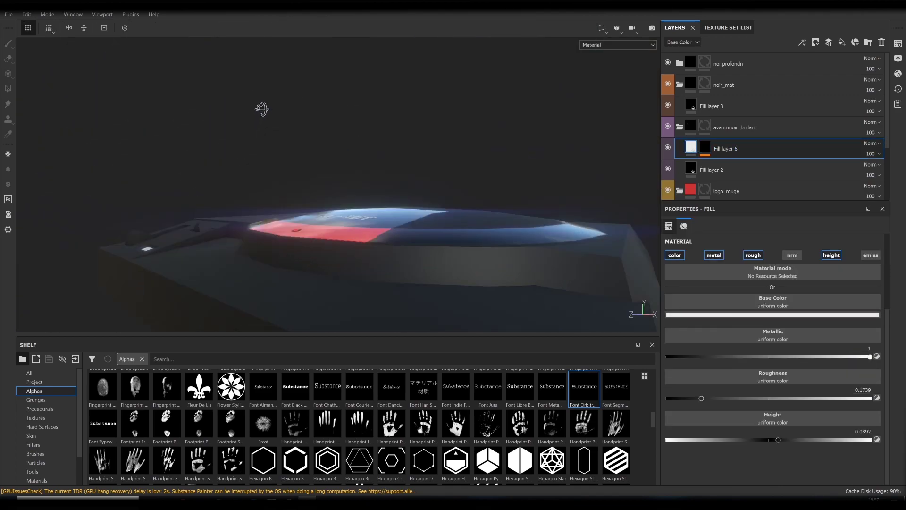
pyautogui.scroll(-5, 330, 188)
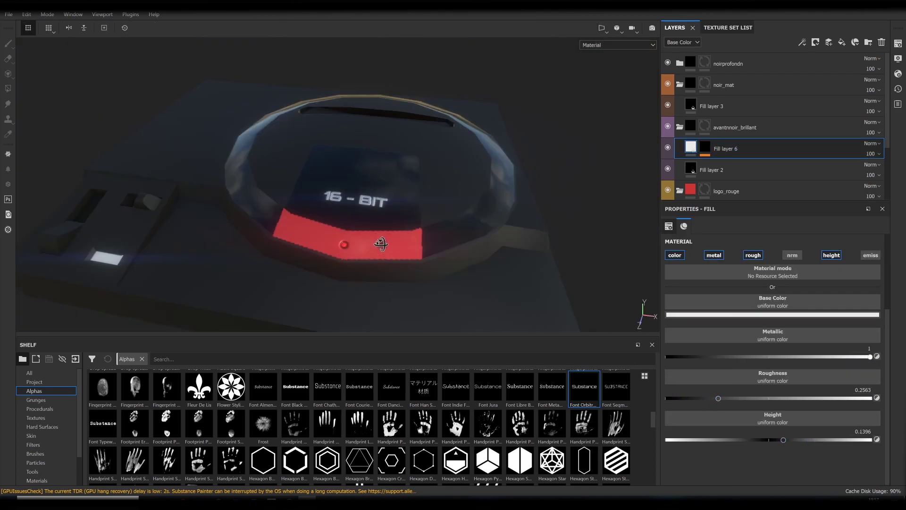
# - Add a dark red fill layer above Fill layer 3 with roughness 0.3, height -0.0526, a black mask and a paint effect
pyautogui.click(712, 170)
pyautogui.keyDown('alt'); pyautogui.moveTo(331, 188); pyautogui.dragTo(303, 193); pyautogui.keyUp('alt')
pyautogui.scroll(5, 302, 193)
pyautogui.click(841, 42)
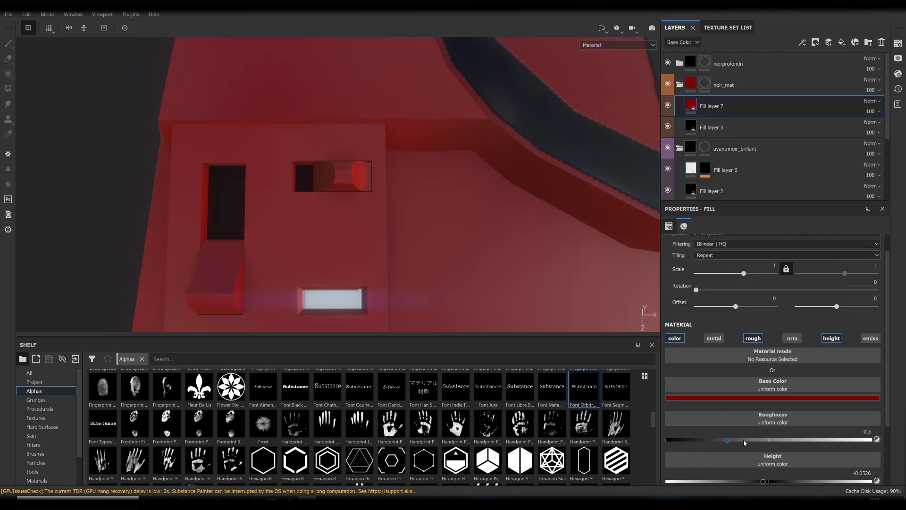
pyautogui.click(816, 42)
pyautogui.click(826, 53)
pyautogui.click(802, 42)
pyautogui.click(812, 61)
# - Paint a thin red line on the power switch using the Basic Hard brush at size 0.1 with Camera alignment
pyautogui.click(360, 387)
pyautogui.click(748, 374)
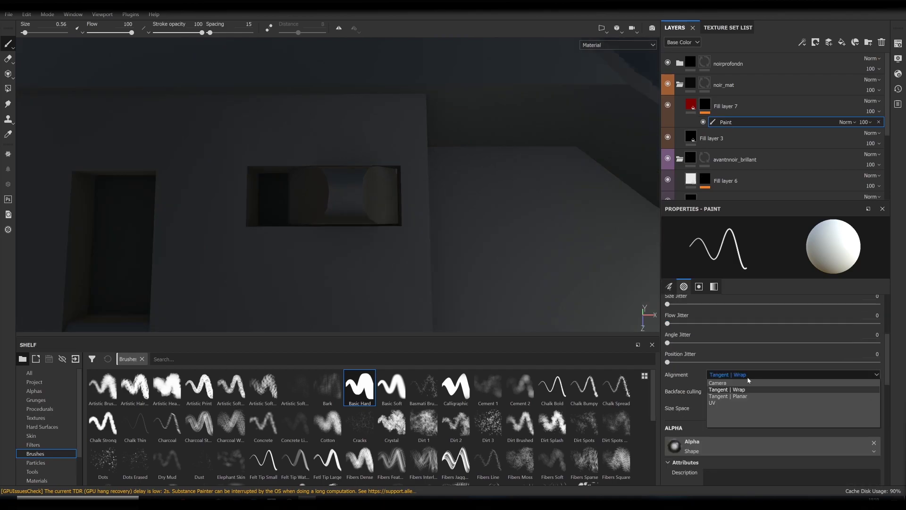
pyautogui.click(748, 383)
pyautogui.keyDown('alt'); pyautogui.moveTo(345, 210); pyautogui.dragTo(332, 227); pyautogui.keyUp('alt')
pyautogui.keyDown('alt'); pyautogui.moveTo(330, 190); pyautogui.dragTo(332, 218); pyautogui.keyUp('alt')
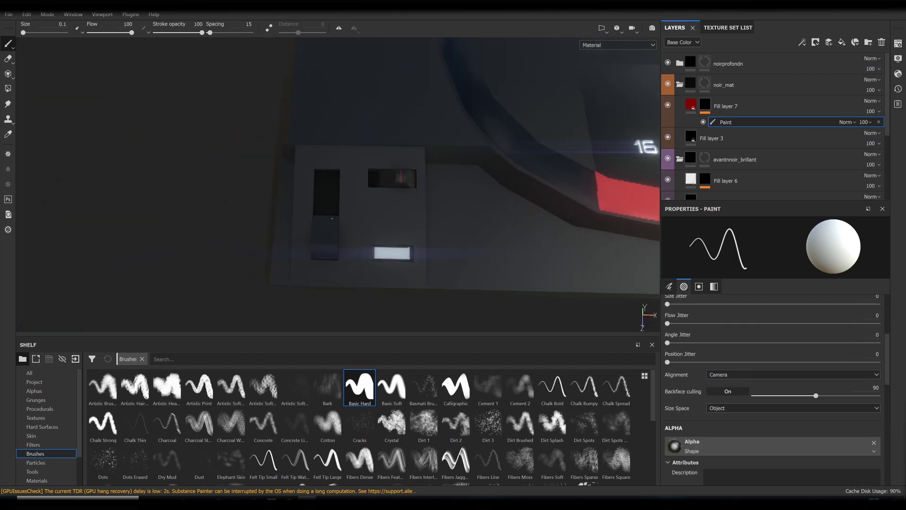
# - Name the red layer rouge and add a dark grey 0.021 fill layer named noir_clair above it, with a black mask and paint effect
pyautogui.click(713, 110)
pyautogui.click(773, 398)
pyautogui.click(736, 382)
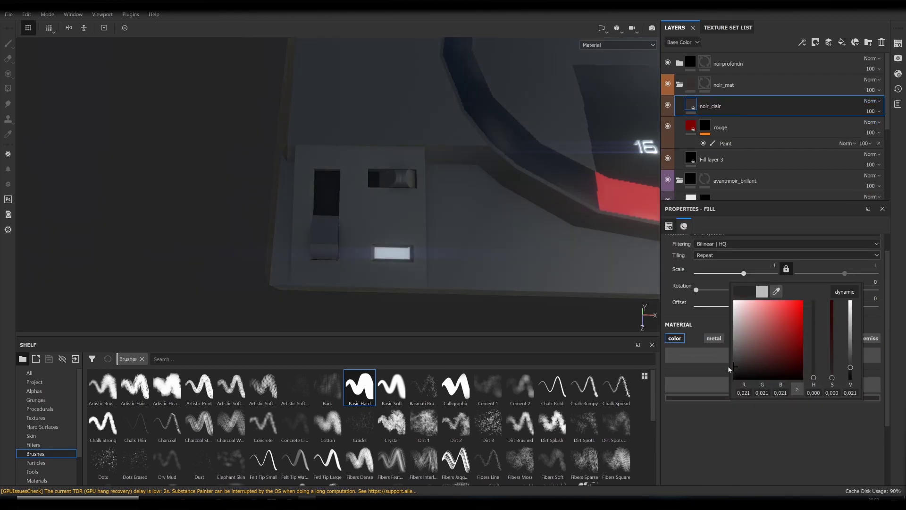
pyautogui.rightClick(722, 105)
pyautogui.click(755, 189)
pyautogui.moveTo(330, 213)
pyautogui.keyDown('alt'); pyautogui.mouseDown()
pyautogui.moveTo(360, 251)
pyautogui.moveTo(324, 227)
pyautogui.moveTo(308, 196)
pyautogui.moveTo(356, 148)
pyautogui.mouseUp(); pyautogui.keyUp('alt')
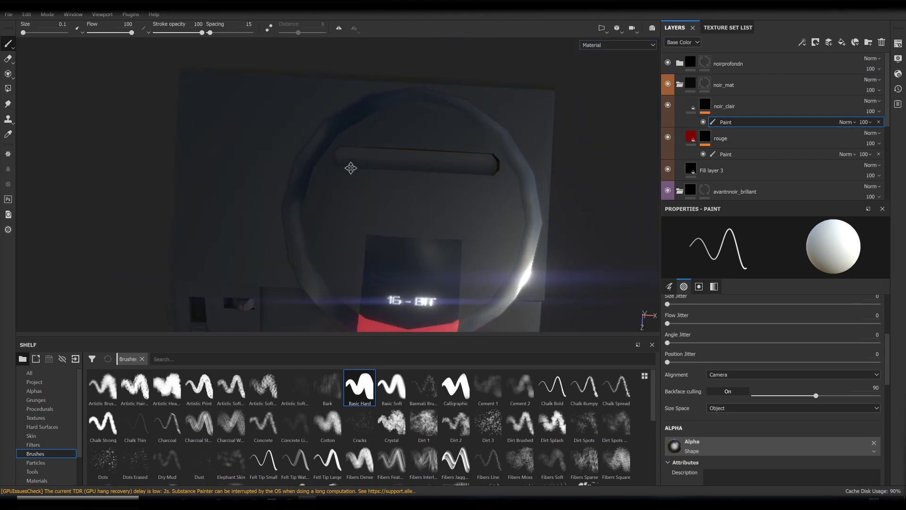
# - Add a black fill layer named NoirPURE_boi above noir_clair, with a black mask and a paint effect
pyautogui.click(841, 42)
pyautogui.doubleClick(714, 106)
pyautogui.write('Noir')
pyautogui.press('Return')
pyautogui.click(773, 369)
pyautogui.click(744, 472)
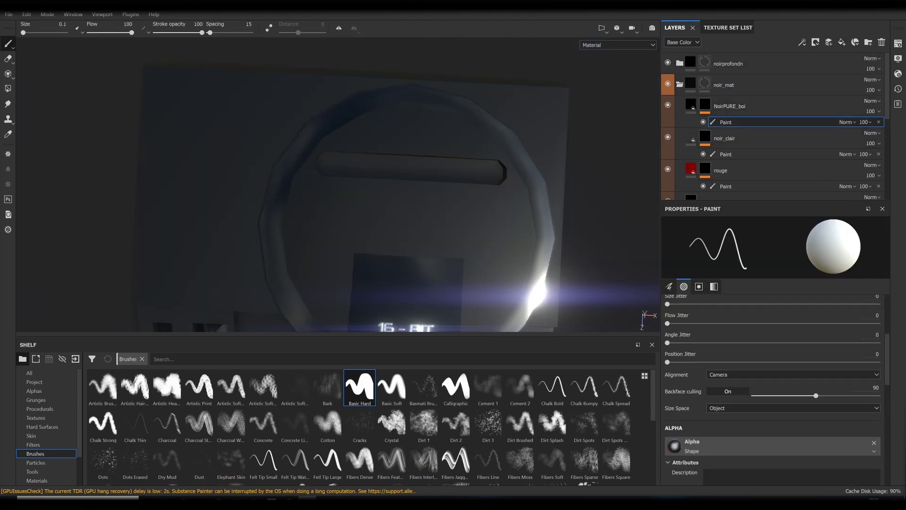
# - Turn on mirror symmetry and shift its plane towards the centre of the cartridge slot
pyautogui.keyDown('alt'); pyautogui.moveTo(358, 198); pyautogui.dragTo(330, 189); pyautogui.keyUp('alt')
pyautogui.scroll(5, 331, 189)
pyautogui.click(354, 28)
pyautogui.moveTo(368, 87); pyautogui.dragTo(376, 88)
pyautogui.keyDown('alt'); pyautogui.keyDown('shift'); pyautogui.moveTo(358, 213); pyautogui.dragTo(330, 199); pyautogui.keyUp('shift'); pyautogui.keyUp('alt')
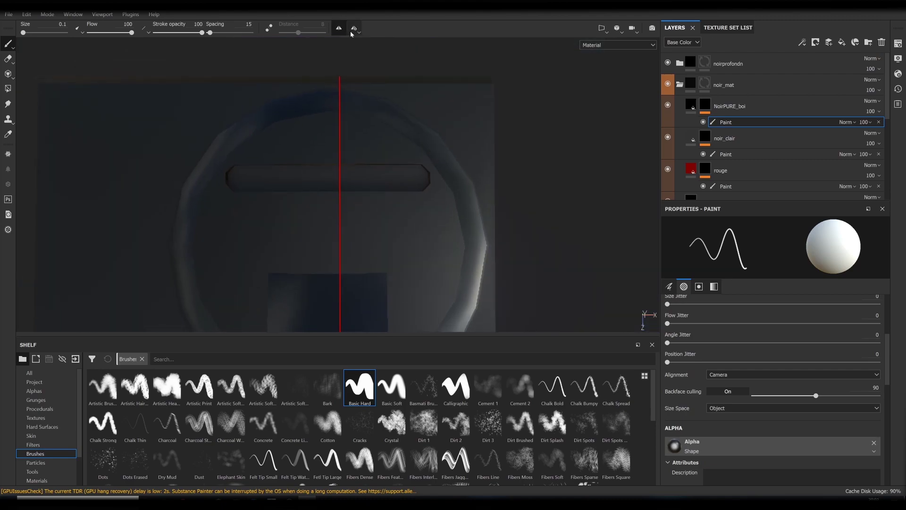
pyautogui.click(355, 29)
pyautogui.moveTo(371, 88); pyautogui.dragTo(380, 88)
# - Paint mirrored notched hinge outlines at both ends of the cartridge flap with the 0.1 brush
pyautogui.scroll(5, 243, 160)
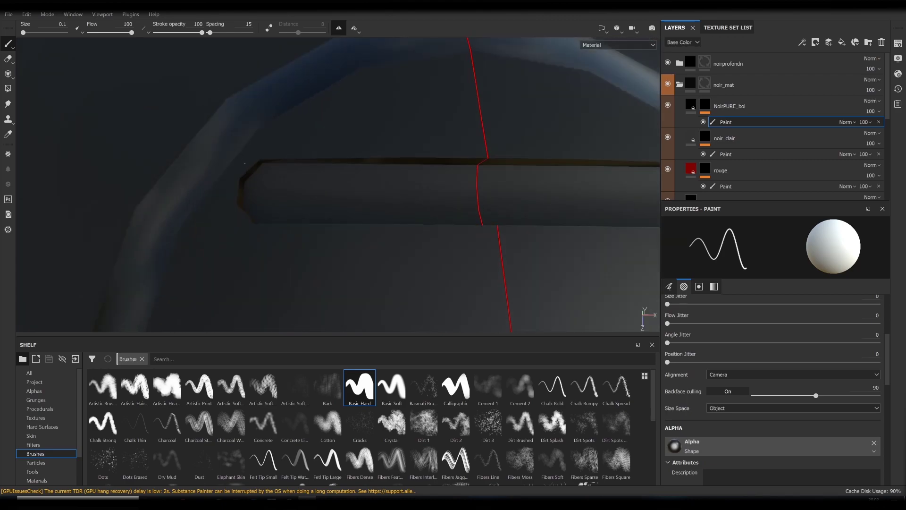
pyautogui.keyDown('alt'); pyautogui.moveTo(274, 209); pyautogui.dragTo(269, 227); pyautogui.keyUp('alt')
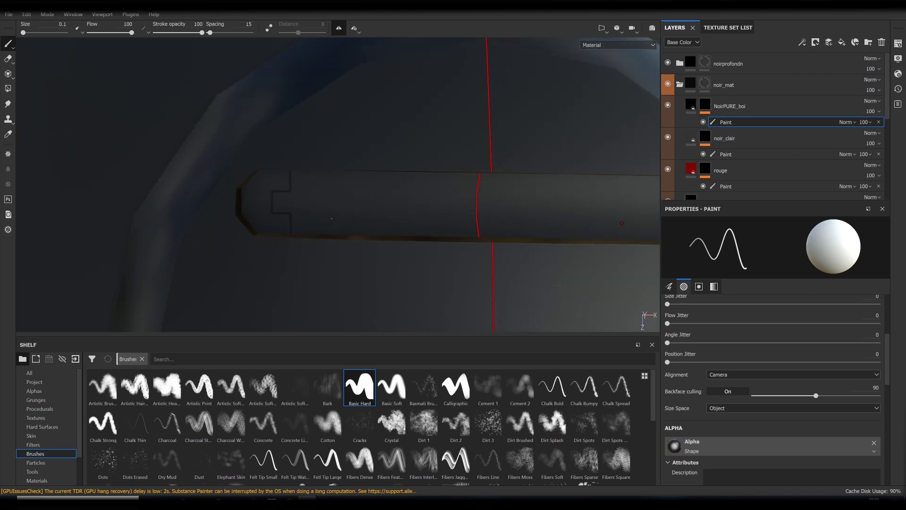
pyautogui.keyDown('alt'); pyautogui.moveTo(623, 225); pyautogui.dragTo(531, 217); pyautogui.keyUp('alt')
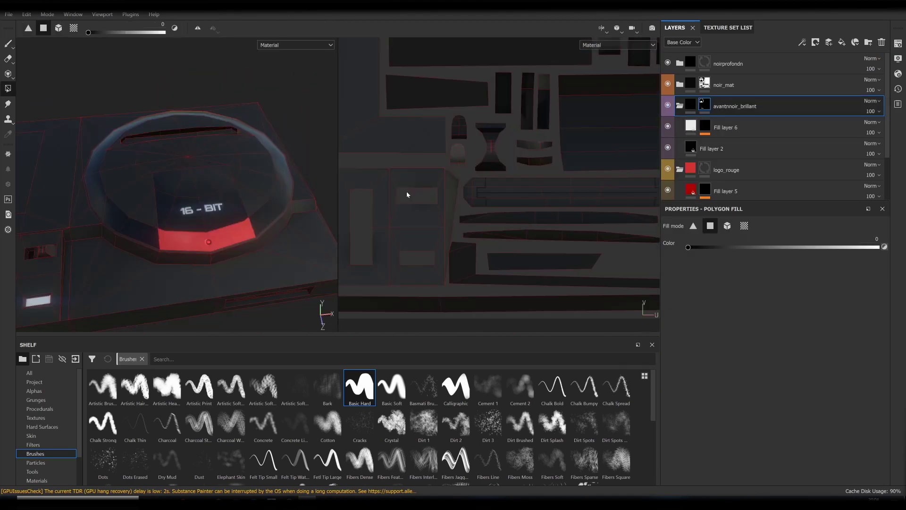
# - Outline the vent panel's UV island on Fill layer 7's mask using UV alignment and brush size 1.13
pyautogui.keyDown('alt'); pyautogui.moveTo(243, 185); pyautogui.dragTo(629, 215); pyautogui.keyUp('alt')
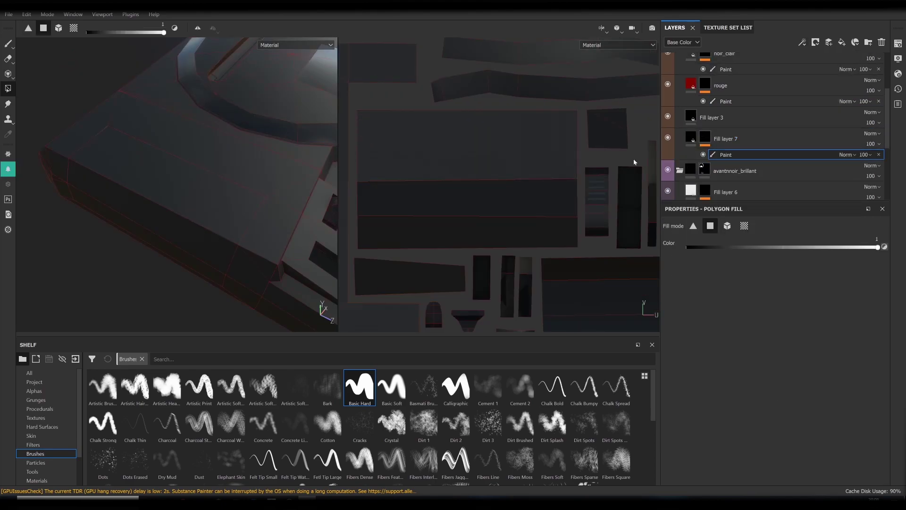
pyautogui.press('p')
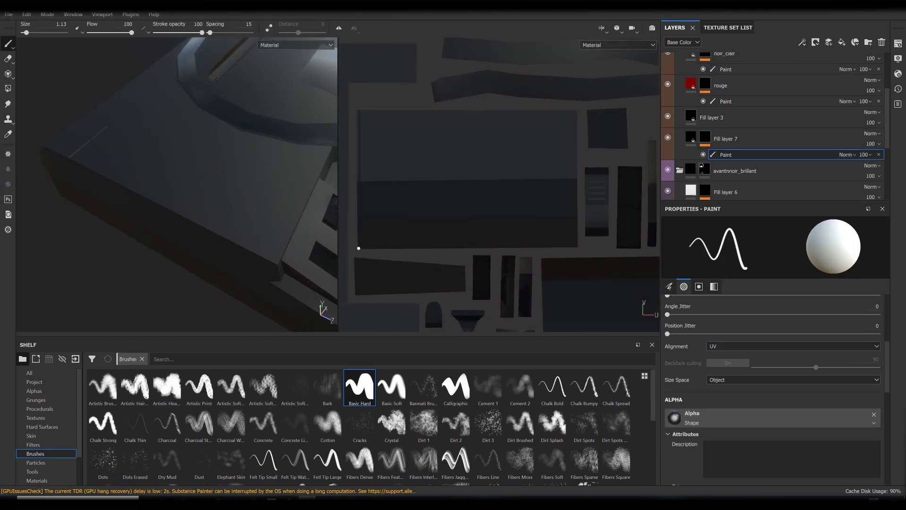
pyautogui.hotkey('ctrl', 'z')
pyautogui.hotkey('ctrl', 'y')
# - Move the groove layer above Fill layer 3, name it rainures, and paint parallel vent grooves across the outlined panel
pyautogui.moveTo(226, 189)
pyautogui.keyDown('alt'); pyautogui.mouseDown()
pyautogui.moveTo(166, 216)
pyautogui.moveTo(222, 184)
pyautogui.mouseUp(); pyautogui.keyUp('alt')
pyautogui.scroll(2, 726, 156)
pyautogui.moveTo(726, 195); pyautogui.dragTo(714, 166)
pyautogui.keyDown('alt'); pyautogui.moveTo(203, 175); pyautogui.dragTo(229, 160); pyautogui.keyUp('alt')
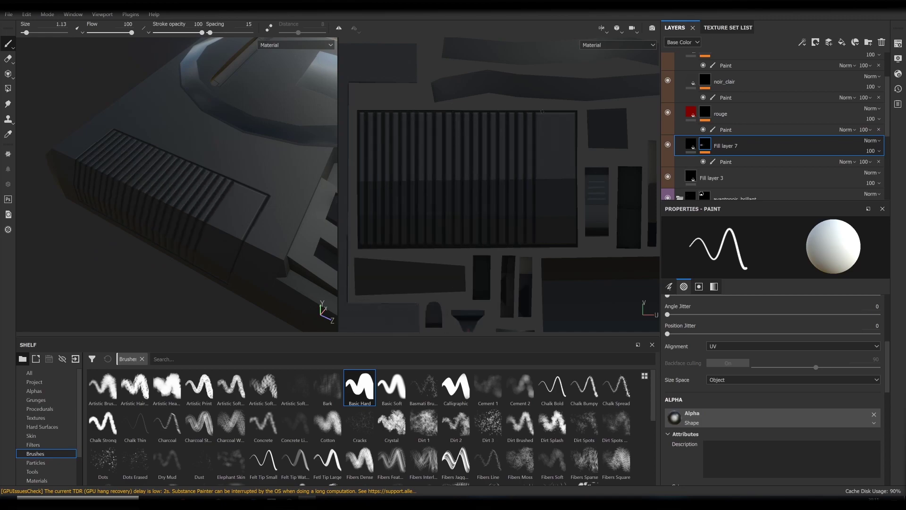
pyautogui.moveTo(236, 123)
pyautogui.keyDown('alt'); pyautogui.mouseDown()
pyautogui.moveTo(263, 101)
pyautogui.moveTo(251, 178)
pyautogui.moveTo(162, 150)
pyautogui.mouseUp(); pyautogui.keyUp('alt')
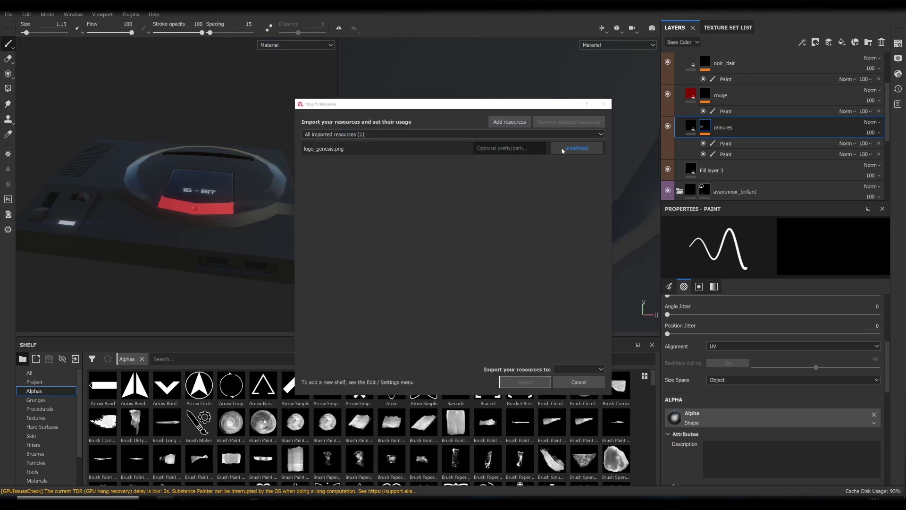
# - Import logo_genesis.png as an alpha and add a light grey fill layer with a black mask and paint effect atop noir_mat
pyautogui.click(525, 382)
pyautogui.scroll(2, 775, 128)
pyautogui.click(841, 42)
pyautogui.moveTo(744, 69); pyautogui.dragTo(736, 96)
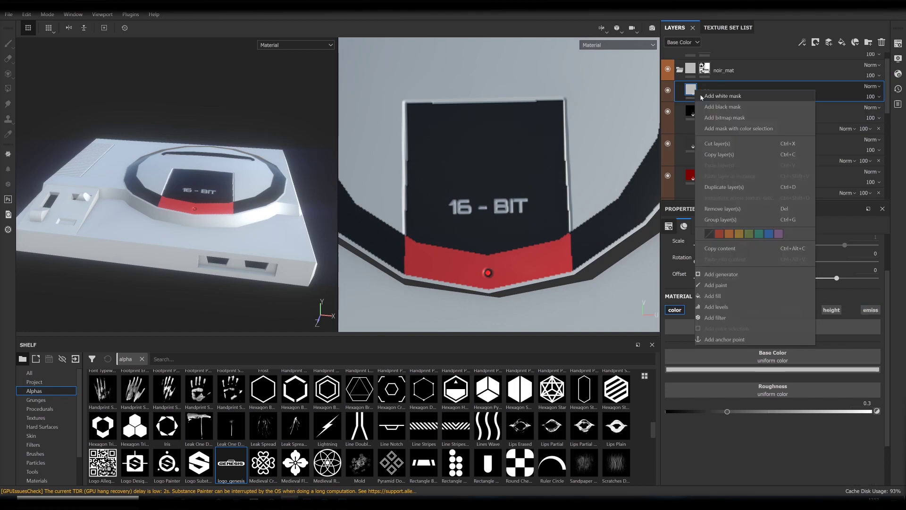
pyautogui.click(816, 42)
pyautogui.click(803, 42)
pyautogui.click(824, 71)
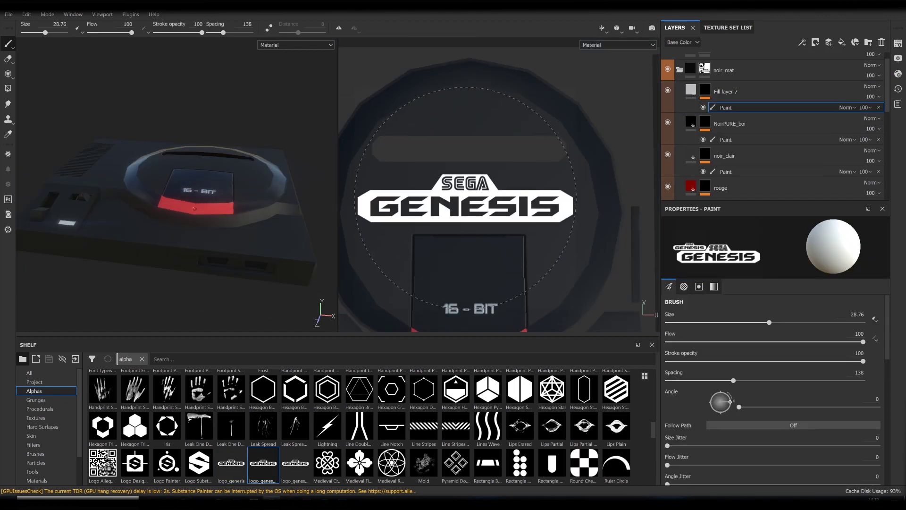
# - Stamp the SEGA GENESIS logo at size 28.76 below the cartridge slot and return to the Basic Hard brush
pyautogui.click(465, 194)
pyautogui.click(36, 453)
pyautogui.click(359, 388)
# - Name the light grey fill layer logo and set its roughness to 0.1899 in the full 3D view
pyautogui.press('F2')
pyautogui.moveTo(472, 212)
pyautogui.keyDown('alt'); pyautogui.mouseDown()
pyautogui.moveTo(544, 180)
pyautogui.moveTo(425, 198)
pyautogui.mouseUp(); pyautogui.keyUp('alt')
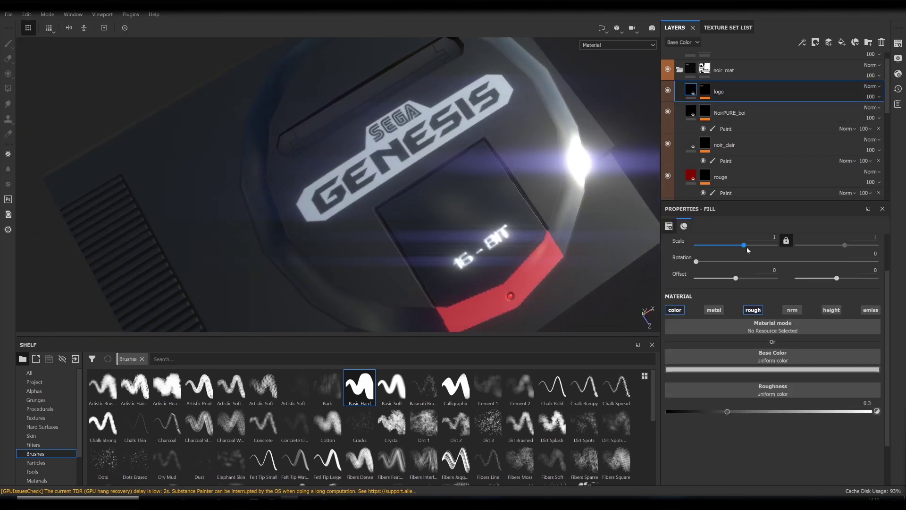
pyautogui.keyDown('alt'); pyautogui.moveTo(189, 141); pyautogui.dragTo(59, 170); pyautogui.keyUp('alt')
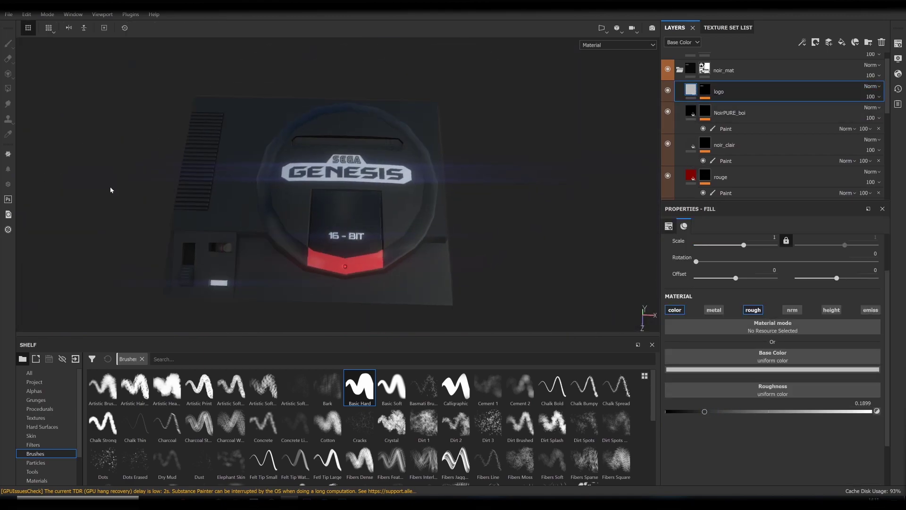
# - Redraw the cartridge flap's outline in a new NoirPURE_boi paint effect and enable the layer's height at -0.0755
pyautogui.scroll(5, 352, 158)
pyautogui.scroll(-3, 713, 118)
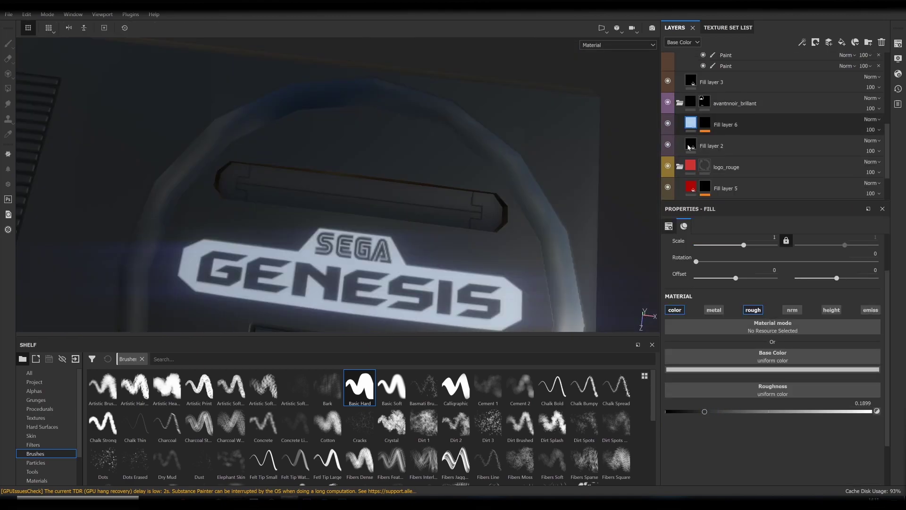
pyautogui.scroll(5, 713, 118)
pyautogui.click(726, 143)
pyautogui.keyDown('alt'); pyautogui.moveTo(336, 146); pyautogui.dragTo(377, 160); pyautogui.keyUp('alt')
pyautogui.scroll(4, 429, 178)
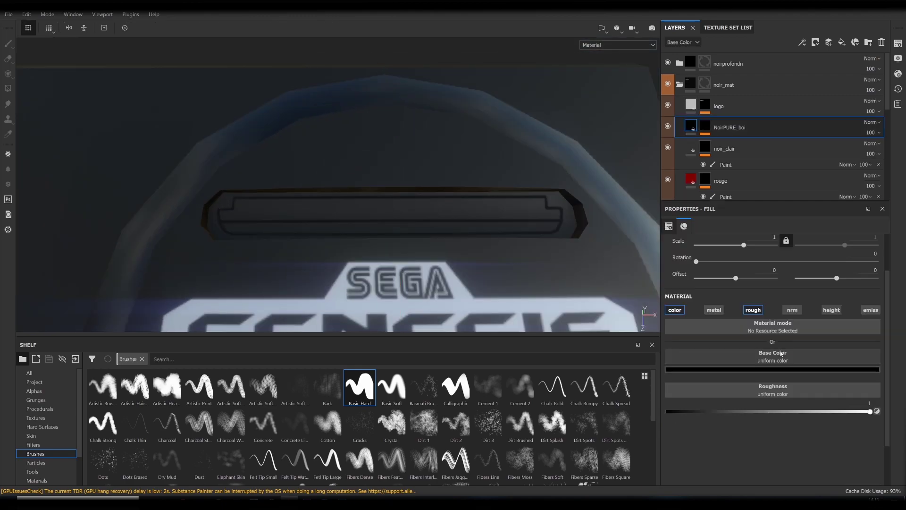
pyautogui.click(727, 144)
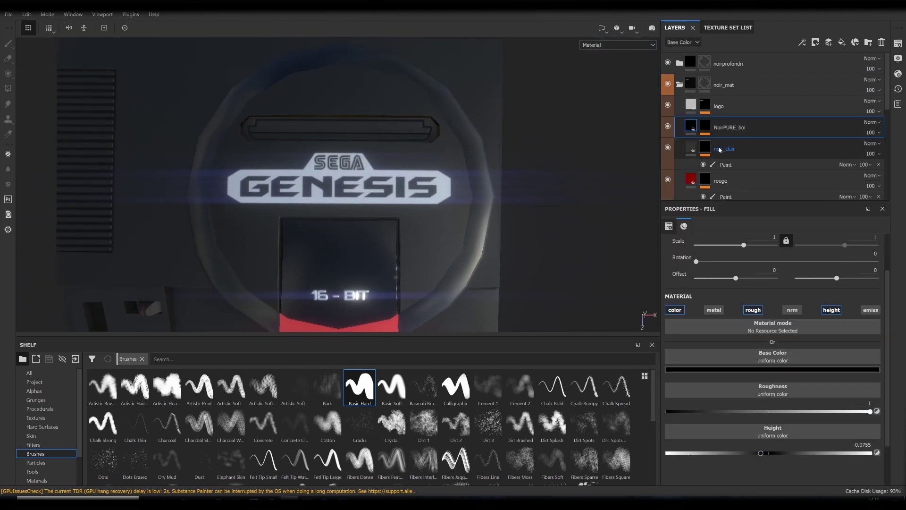
# - Add another paint effect to NoirPURE_boi and paint mirrored lines along the circular ring's inner edge at brush size 0.45
pyautogui.hotkey('ctrl', 'd')
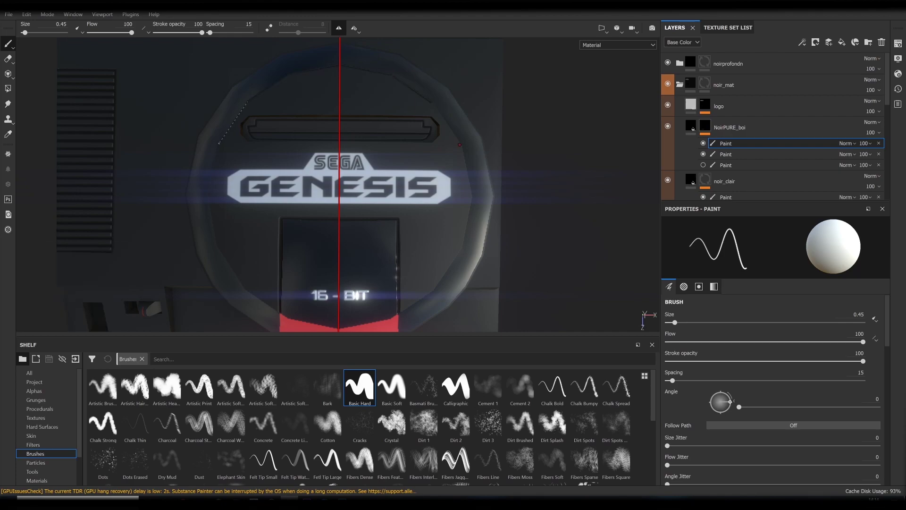
pyautogui.keyDown('alt'); pyautogui.moveTo(431, 290); pyautogui.dragTo(340, 233); pyautogui.keyUp('alt')
pyautogui.keyDown('ctrl'); pyautogui.keyDown('alt'); pyautogui.keyDown('shift'); pyautogui.click(339, 232); pyautogui.keyUp('shift'); pyautogui.keyUp('alt'); pyautogui.keyUp('ctrl')
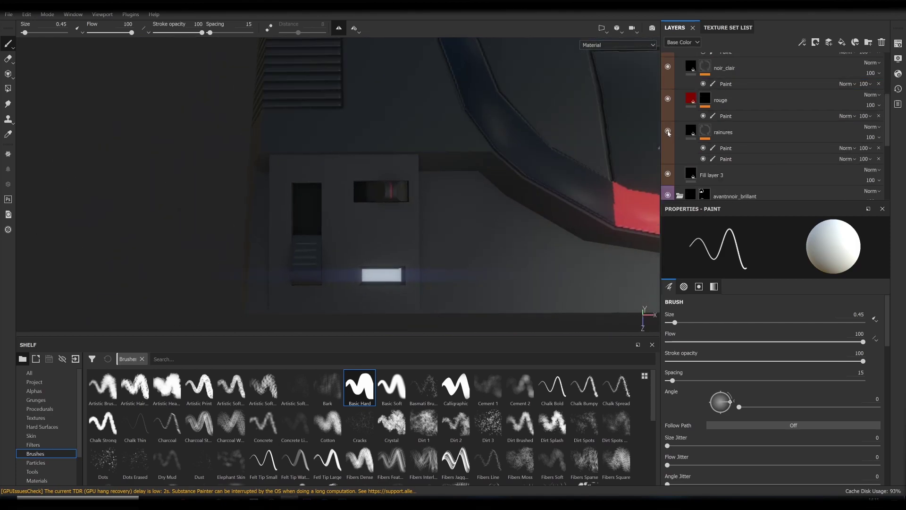
# - Add a second paint effect to rouge and paint a red line across the volume slider's upper edge at size 0.1
pyautogui.scroll(3, 331, 233)
pyautogui.keyDown('ctrl'); pyautogui.moveTo(326, 233); pyautogui.dragTo(306, 233, button='right'); pyautogui.keyUp('ctrl')
pyautogui.scroll(-3, 350, 246)
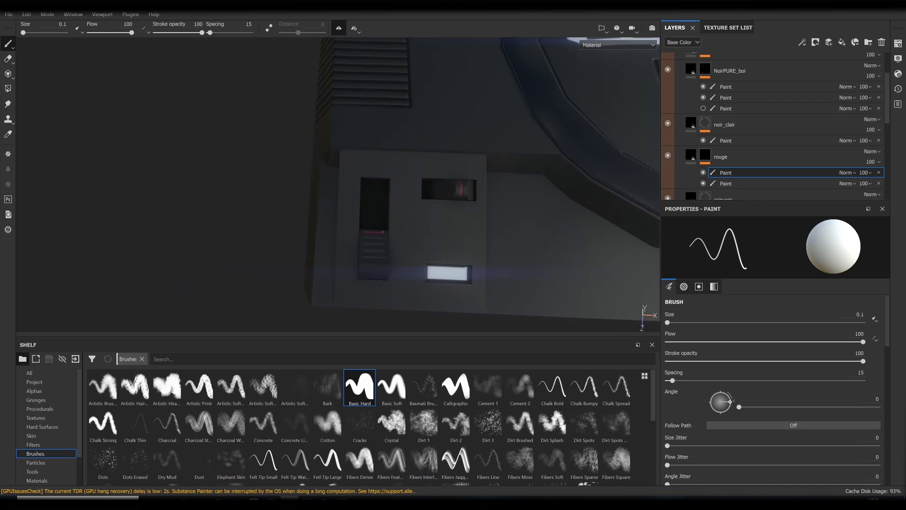
# - Add a black-masked light grey lettering fill layer with roughness 0.1785 and paint white tick marks beside the volume slider's slot
pyautogui.click(842, 42)
pyautogui.click(714, 310)
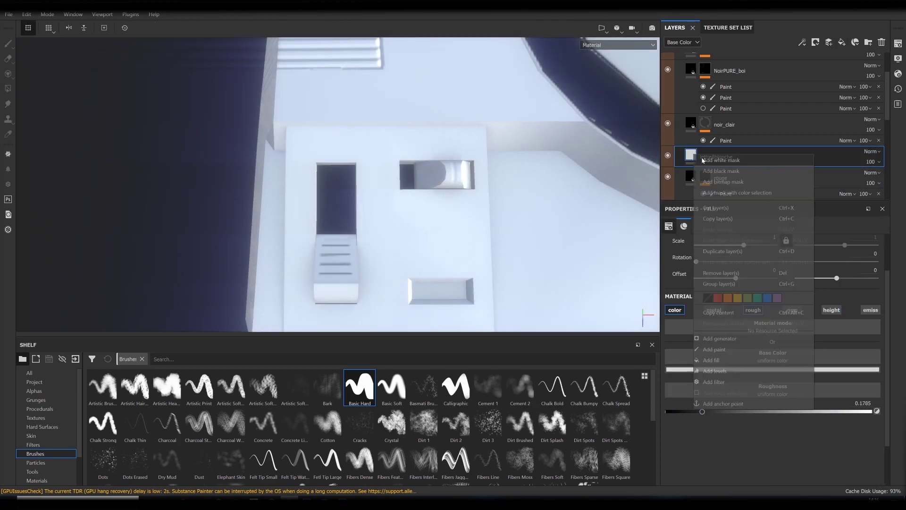
pyautogui.click(855, 42)
pyautogui.scroll(3, 308, 244)
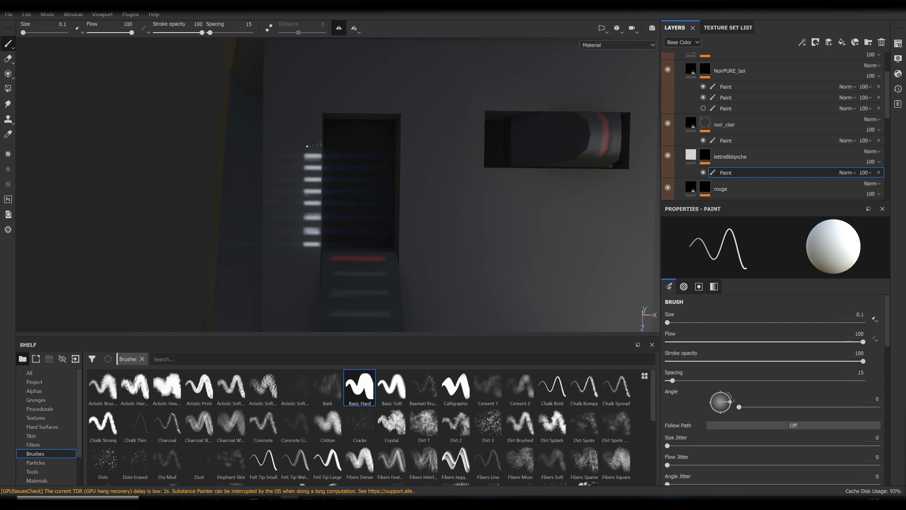
# - Load the Font Chathura alpha into the brush for the lettering layer's new paint effect
pyautogui.click(34, 391)
pyautogui.scroll(-10, 368, 424)
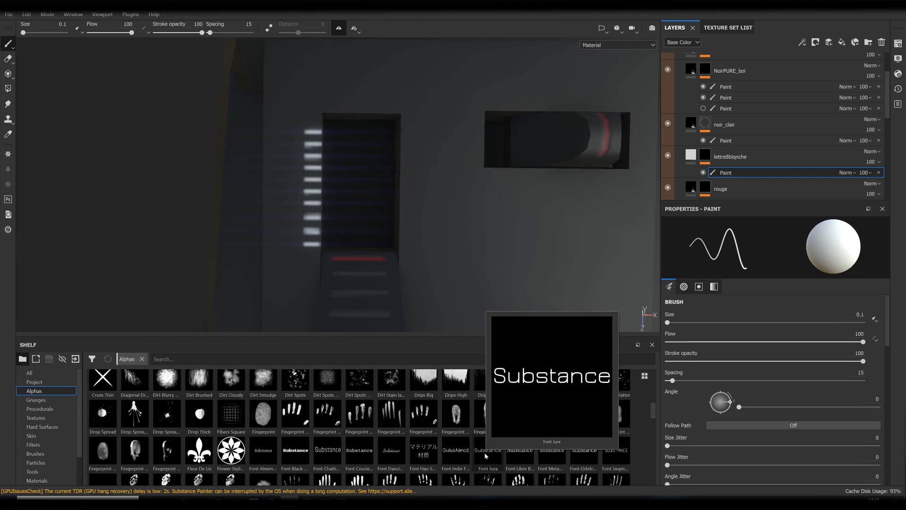
pyautogui.click(488, 450)
pyautogui.click(328, 451)
# - Set the brush alignment to Tangent | Wrap and stamp the number 10 beside the uppermost volume tick at size 8.54
pyautogui.press('p')
pyautogui.click(387, 260)
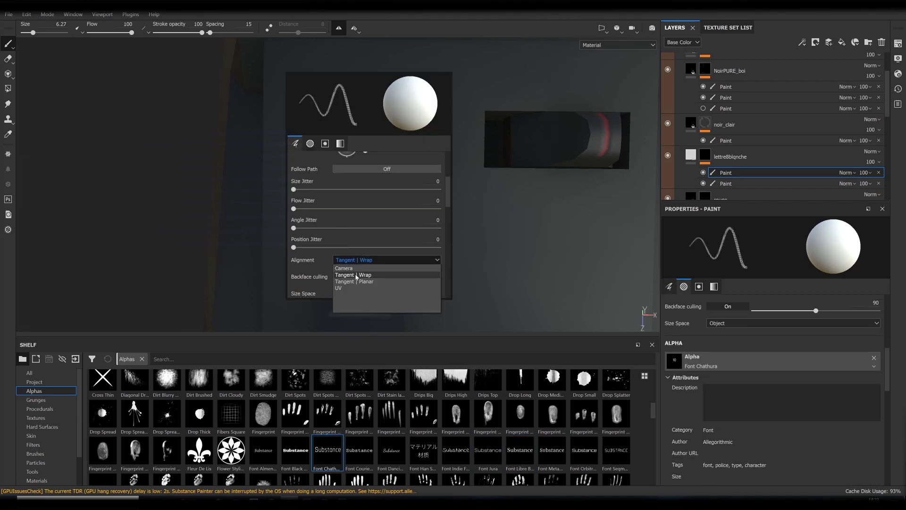
pyautogui.click(358, 275)
pyautogui.click(291, 140)
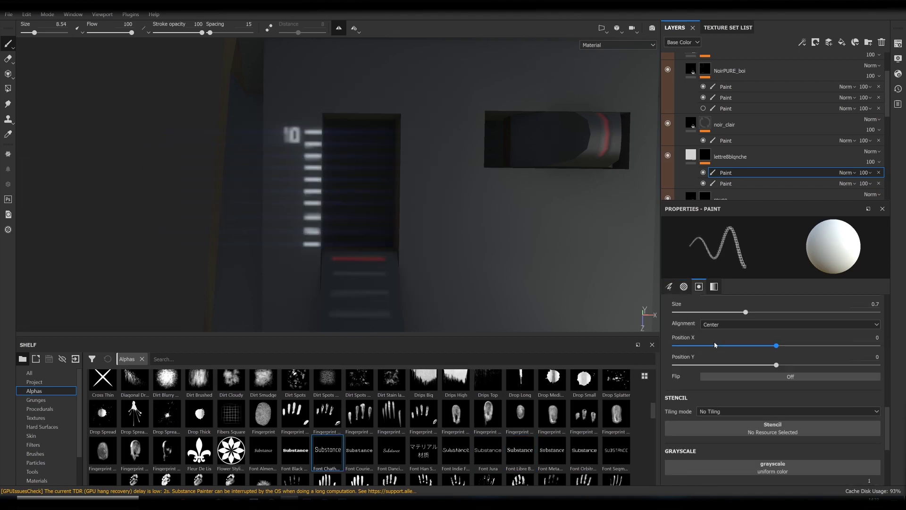
# - Stamp the number 5 beside the middle volume tick and 0 beside the lowest one
pyautogui.write('5')
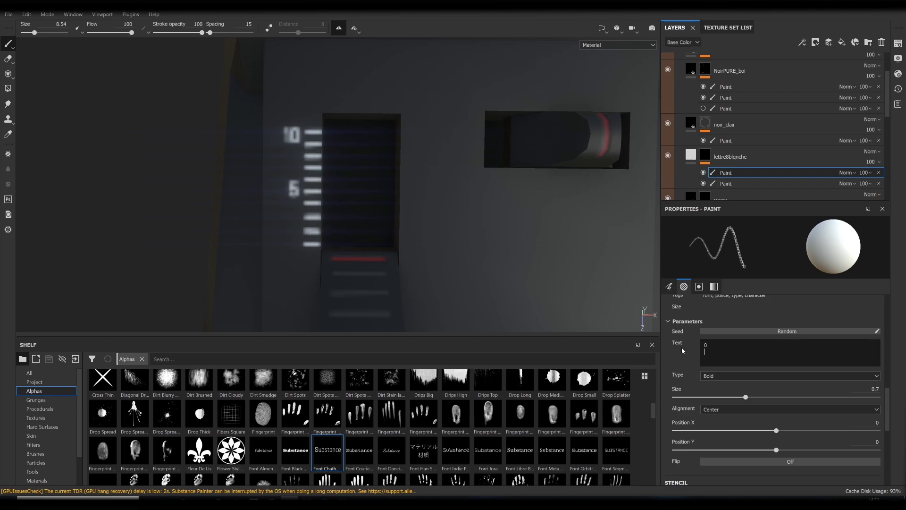
pyautogui.click(293, 241)
pyautogui.scroll(-5, 330, 188)
pyautogui.scroll(5, 318, 232)
# - Stamp ON and OFF beneath the power switch, RESET beneath the white button and VOLUME beneath the slider at size 9.38
pyautogui.tripleClick(756, 352)
pyautogui.write('ON')
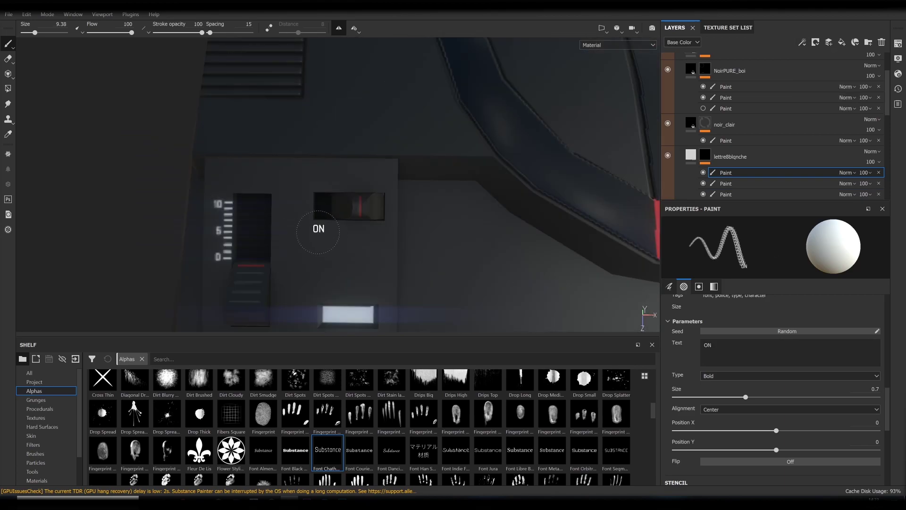
pyautogui.write('RESET')
pyautogui.moveTo(347, 321); pyautogui.dragTo(346, 255, button='middle')
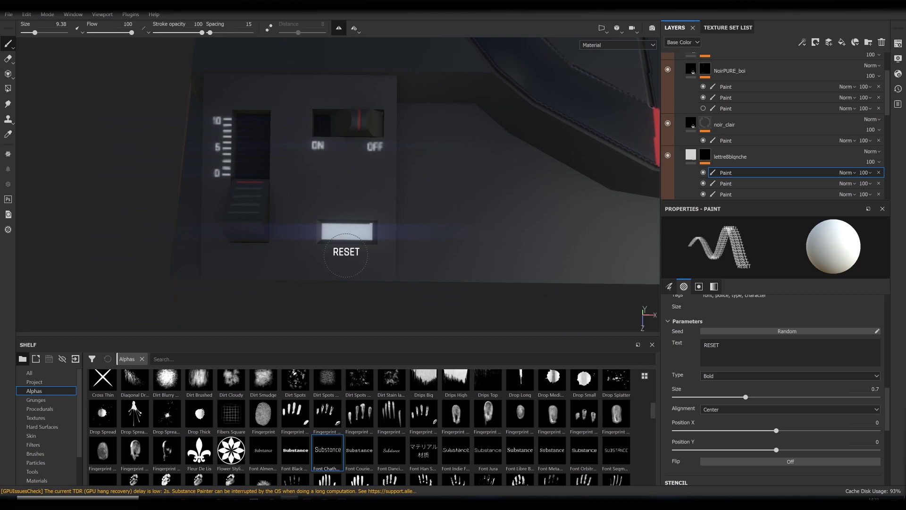
pyautogui.scroll(-10, 283, 418)
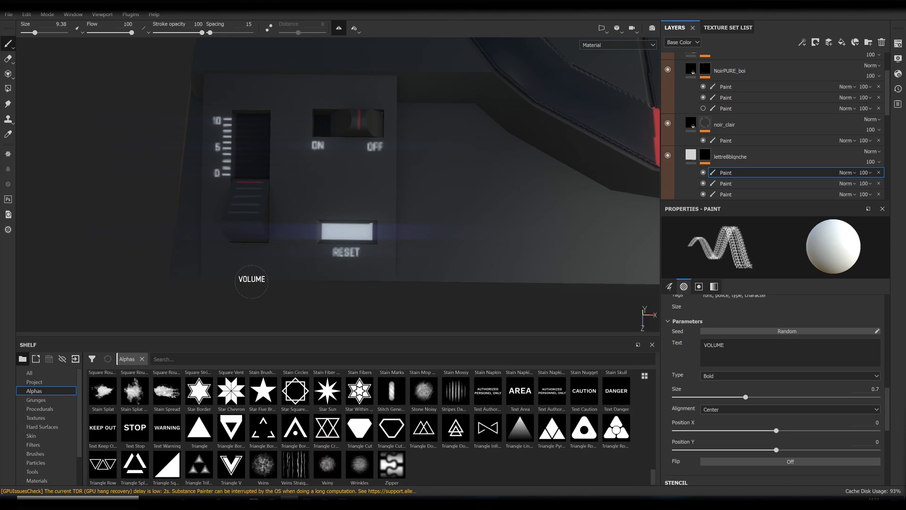
pyautogui.scroll(-5, 246, 274)
pyautogui.keyDown('alt'); pyautogui.moveTo(245, 274); pyautogui.dragTo(414, 252); pyautogui.keyUp('alt')
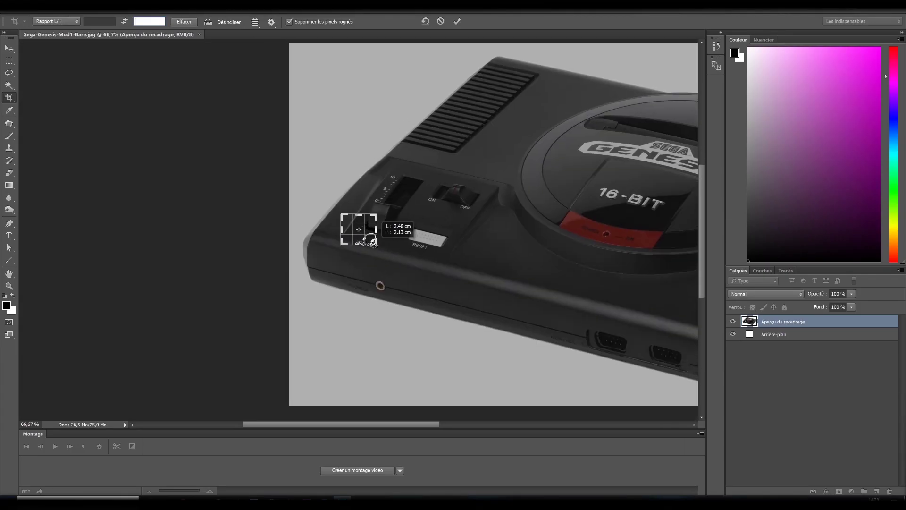
# - Switch to Photoshop, crop the console photo to the headphone symbol and distort it to straighten its perspective against guides
pyautogui.press('Return')
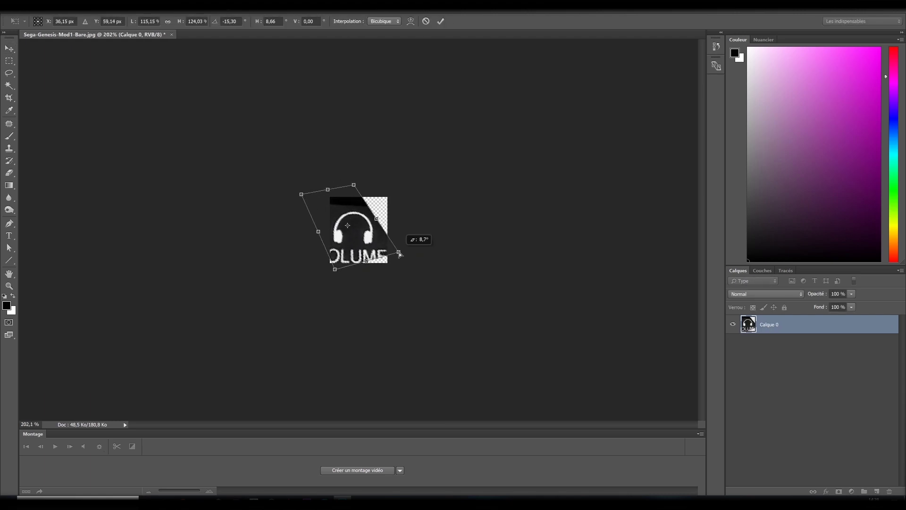
pyautogui.hotkey('ctrl', '+')
pyautogui.hotkey('ctrl', '+')
pyautogui.hotkey('ctrl', '+')
pyautogui.hotkey('ctrl', 't')
pyautogui.hotkey('ctrl', 'r')
pyautogui.keyDown('ctrl'); pyautogui.moveTo(470, 357); pyautogui.dragTo(486, 361); pyautogui.keyUp('ctrl')
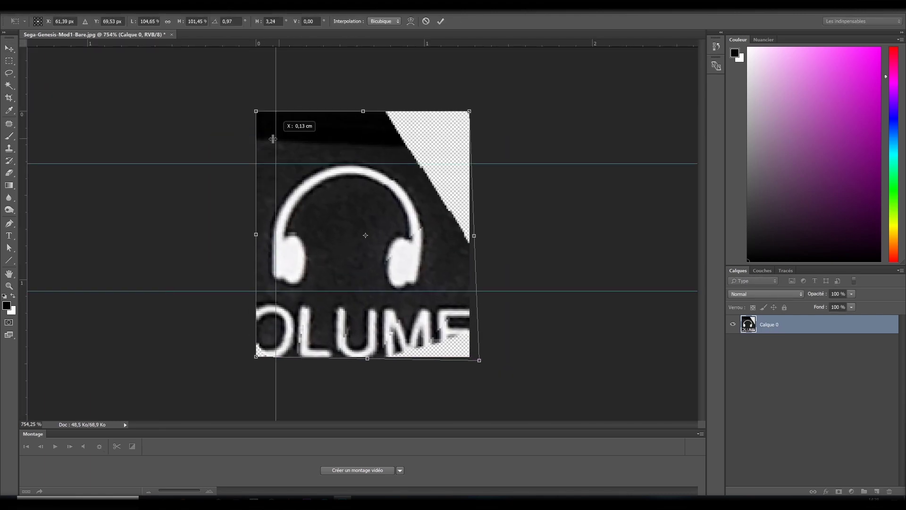
pyautogui.press('Return')
pyautogui.press('p')
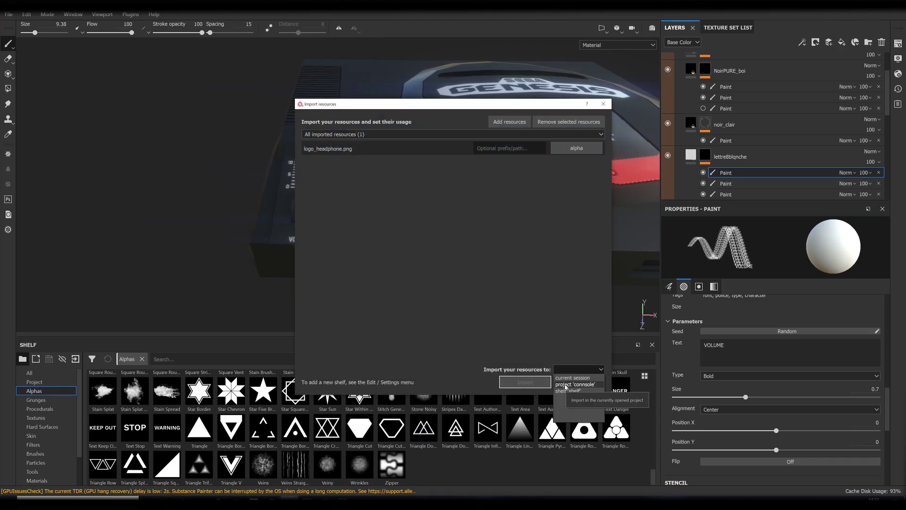
# - Switch to Substance Painter, import logo_headphone.png into the project 'connsole' as an alpha and load it into the brush
pyautogui.click(566, 384)
pyautogui.click(525, 382)
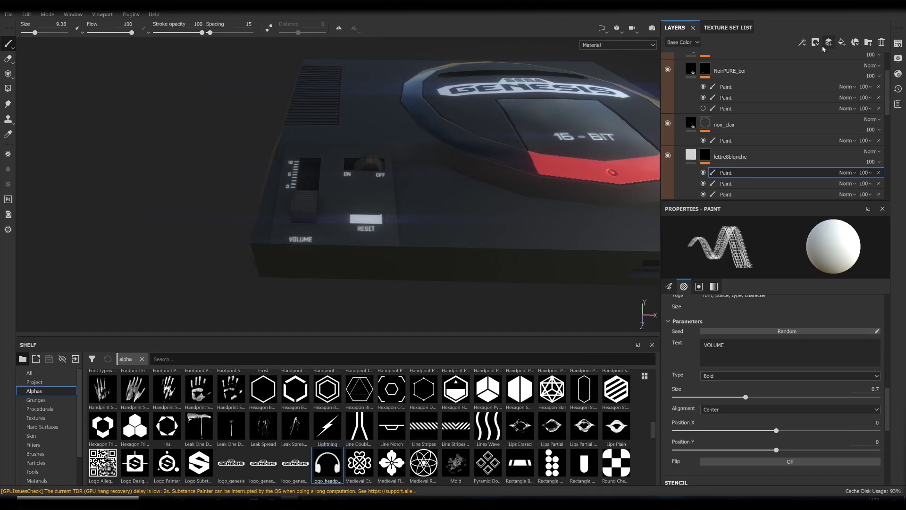
pyautogui.click(332, 464)
# - Stamp the headphone symbol just above the VOLUME label
pyautogui.click(338, 247)
pyautogui.scroll(2, 335, 243)
pyautogui.scroll(-3, 331, 243)
pyautogui.moveTo(416, 239)
pyautogui.keyDown('alt'); pyautogui.mouseDown()
pyautogui.moveTo(318, 250)
pyautogui.moveTo(359, 203)
pyautogui.mouseUp(); pyautogui.keyUp('alt')
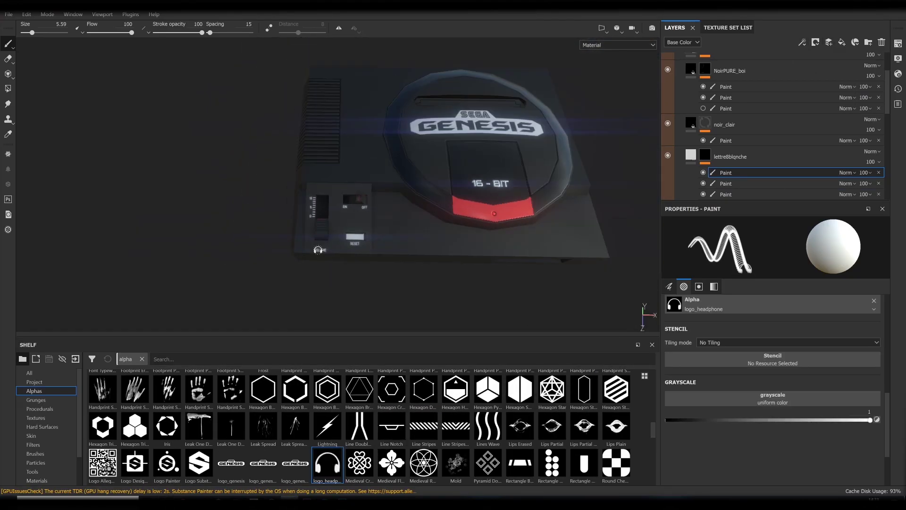
pyautogui.scroll(3, 318, 249)
pyautogui.scroll(-3, 755, 142)
# - Limit the new fill layer above Fill layer 3 to roughness and height, and mask it with the Grunge Roughcast texture
pyautogui.click(732, 136)
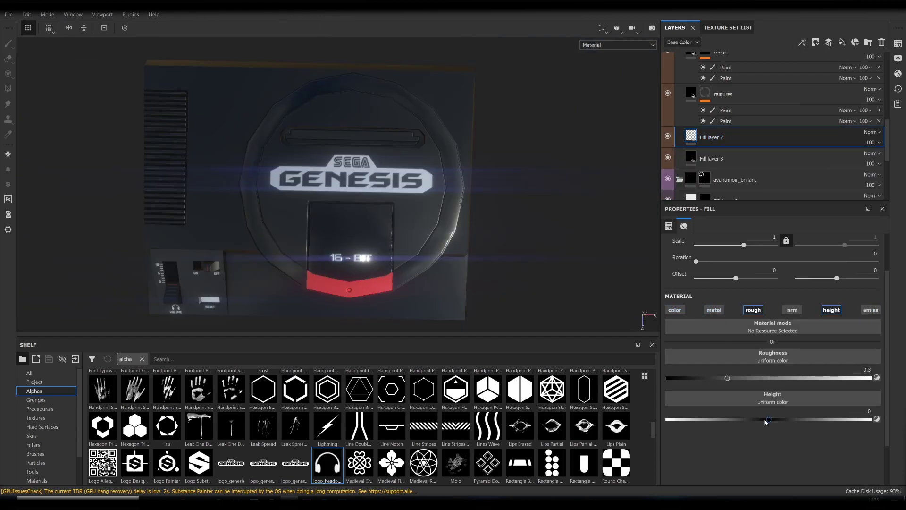
pyautogui.click(803, 43)
pyautogui.click(814, 76)
pyautogui.keyDown('alt'); pyautogui.moveTo(349, 189); pyautogui.dragTo(449, 155); pyautogui.keyUp('alt')
pyautogui.click(35, 399)
pyautogui.moveTo(327, 392); pyautogui.dragTo(791, 345)
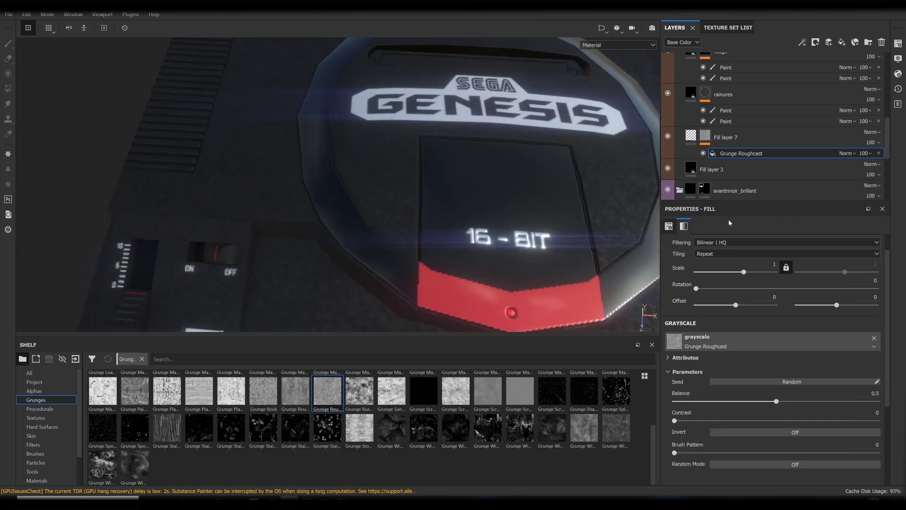
# - Set the grunge-masked fill layer's roughness to about 0.86 and its height to about 0.02
pyautogui.moveTo(675, 382); pyautogui.dragTo(780, 386)
pyautogui.moveTo(721, 263); pyautogui.dragTo(719, 263)
pyautogui.scroll(2, 705, 302)
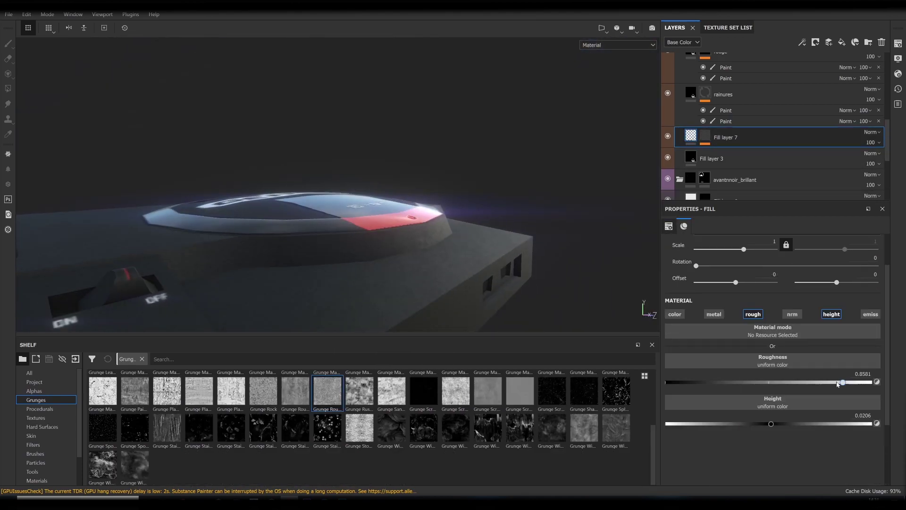
pyautogui.moveTo(767, 424); pyautogui.dragTo(771, 424)
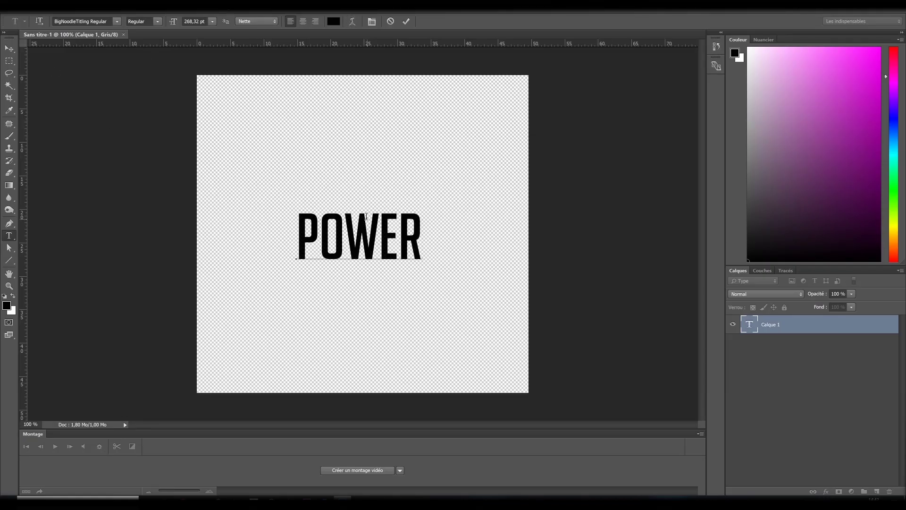
# - Switch to Photoshop and warp the POWER text into a shallow downward-sagging curve
pyautogui.click(353, 21)
pyautogui.click(415, 138)
pyautogui.click(428, 170)
pyautogui.moveTo(374, 126); pyautogui.dragTo(364, 65)
pyautogui.click(511, 80)
# - Resize and reposition the curved POWER text to 202.78 pt and set its font to Artifakt Element Bold
pyautogui.hotkey('ctrl', 't')
pyautogui.moveTo(360, 204); pyautogui.dragTo(361, 217)
pyautogui.hotkey('ctrl', 'a')
pyautogui.click(116, 22)
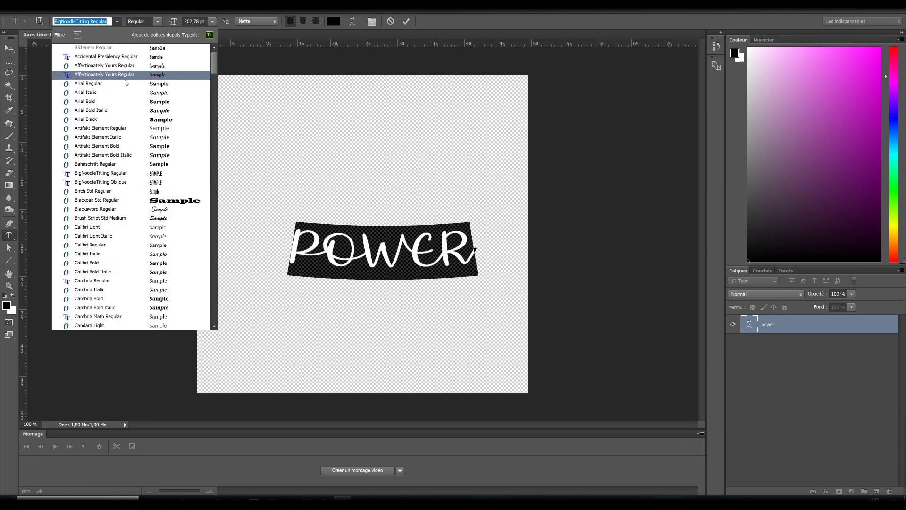
pyautogui.click(123, 60)
pyautogui.click(371, 21)
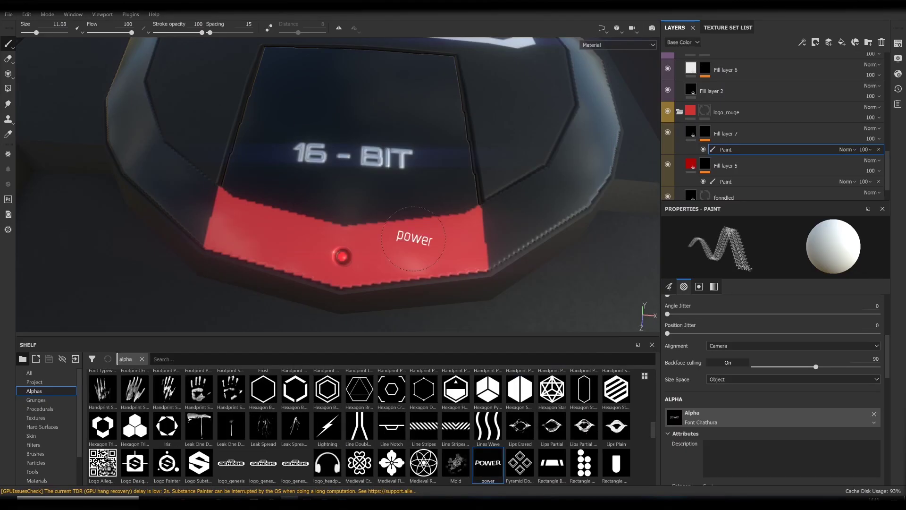
# - Switch to Substance Painter and stamp the POWER lettering on the red band beside the round button
pyautogui.keyDown('alt'); pyautogui.moveTo(298, 246); pyautogui.dragTo(406, 261); pyautogui.keyUp('alt')
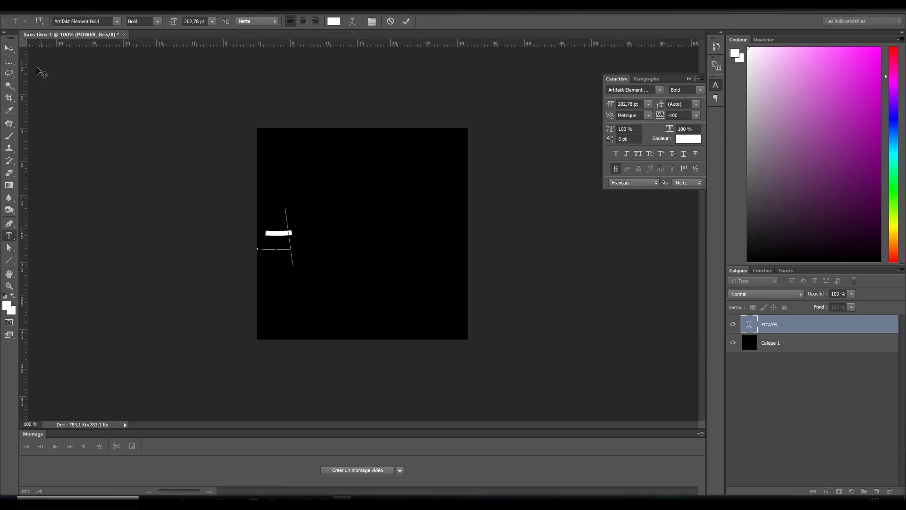
# - Switch to Photoshop, duplicate the curved dash as a curved word ON and position the dash in front of it
pyautogui.hotkey('ctrl', 'j')
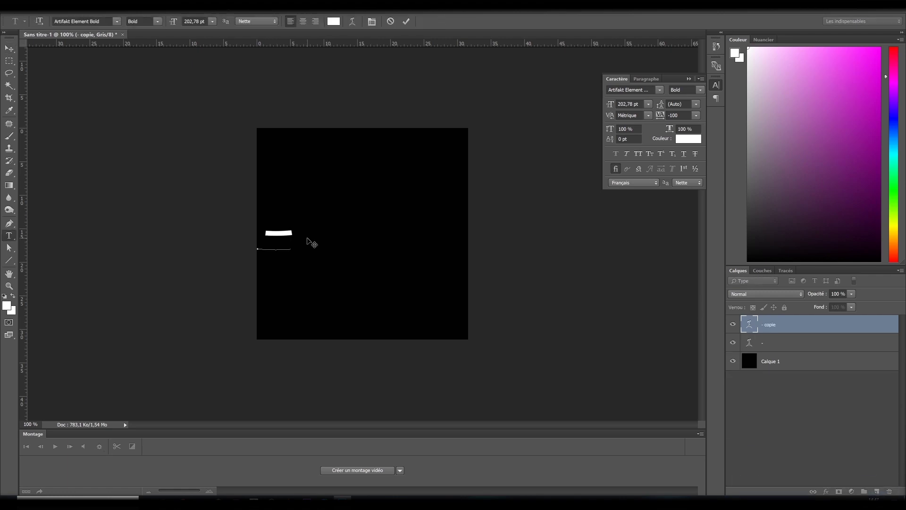
pyautogui.click(352, 21)
pyautogui.press('Return')
pyautogui.press('v')
pyautogui.moveTo(276, 233); pyautogui.dragTo(276, 234)
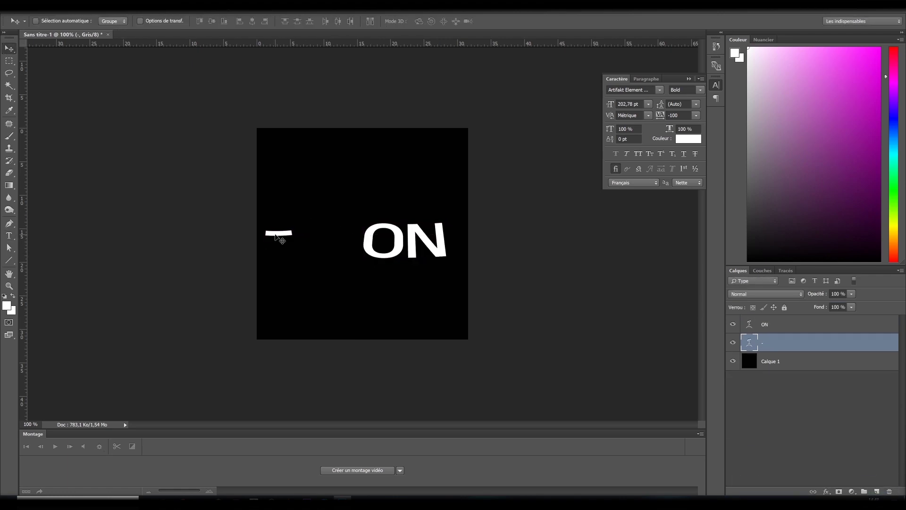
pyautogui.press('Return')
# - Save the lettering as on.png and import it into Substance Painter as an alpha
pyautogui.hotkey('ctrl', 'shift', 's')
pyautogui.press('Return')
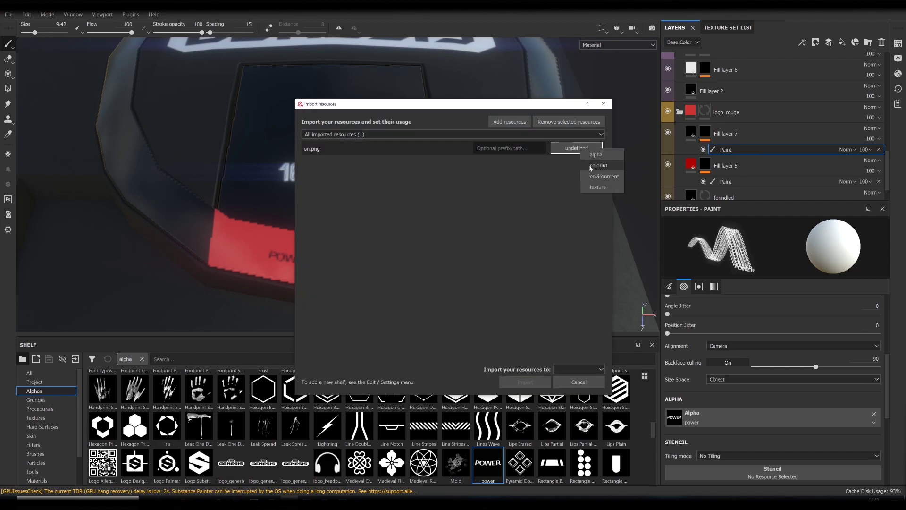
pyautogui.click(596, 155)
pyautogui.click(525, 382)
pyautogui.moveTo(365, 259)
pyautogui.keyDown('alt'); pyautogui.mouseDown()
pyautogui.moveTo(414, 259)
pyautogui.moveTo(364, 253)
pyautogui.moveTo(449, 304)
pyautogui.mouseUp(); pyautogui.keyUp('alt')
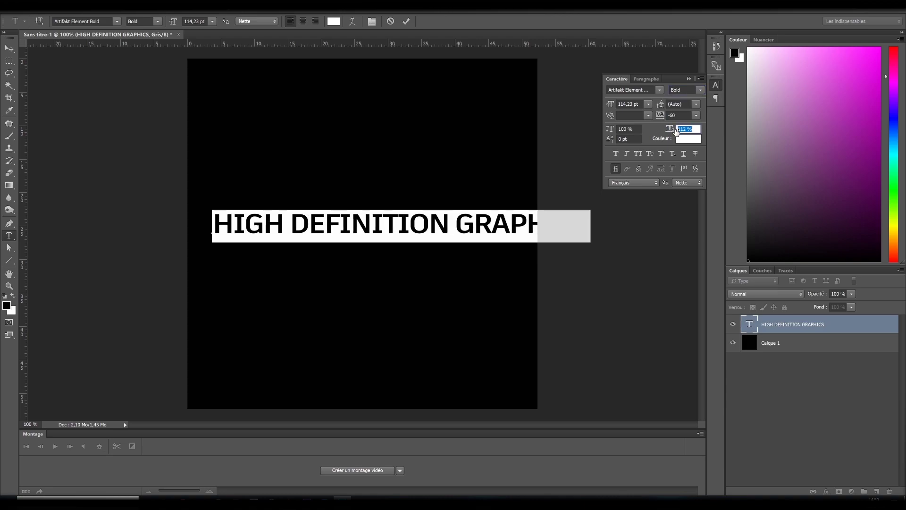
# - Switch to Photoshop and try the HIGH DEFINITION GRAPHICS text in BigNoodleTitling Regular at about 175 pt
pyautogui.click(660, 90)
pyautogui.click(673, 244)
pyautogui.moveTo(610, 104); pyautogui.dragTo(643, 116)
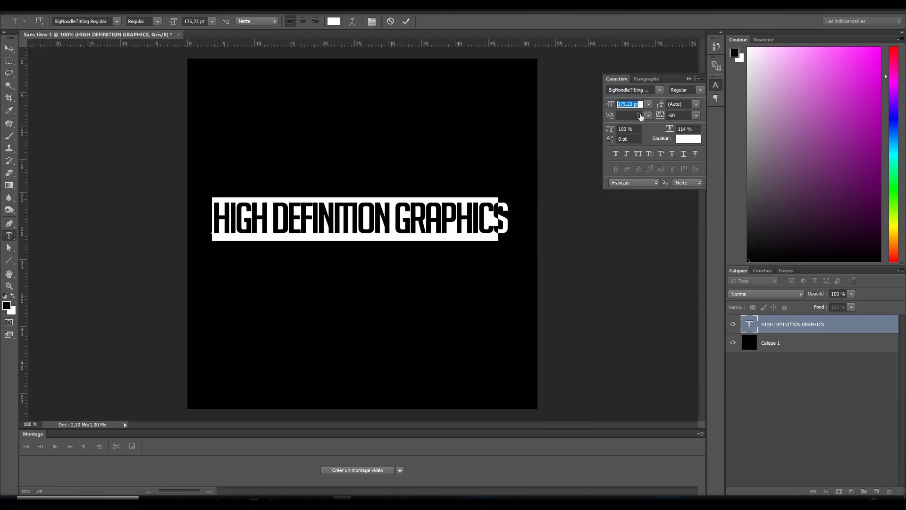
# - Set the HIGH DEFINITION GRAPHICS text to Franklin Gothic Medium Regular at 97.23 pt
pyautogui.click(659, 90)
pyautogui.scroll(-10, 689, 283)
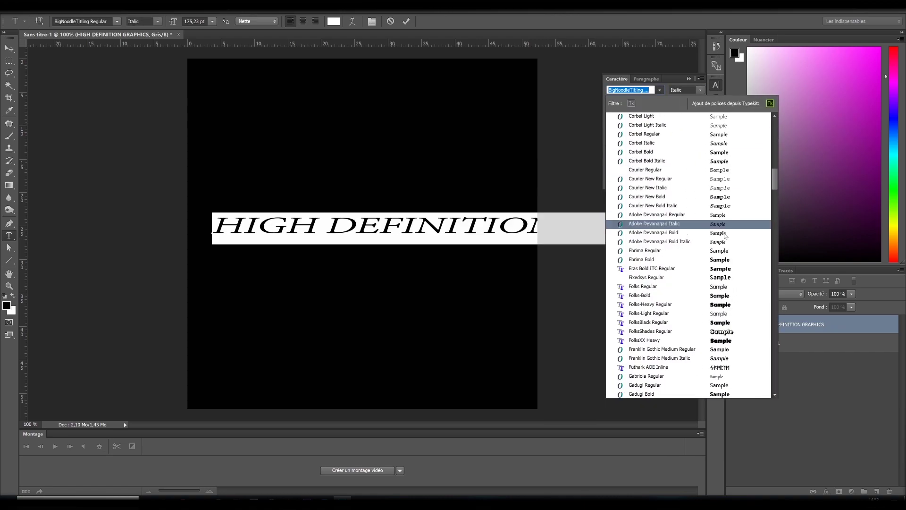
pyautogui.click(680, 202)
pyautogui.moveTo(611, 104); pyautogui.dragTo(573, 109)
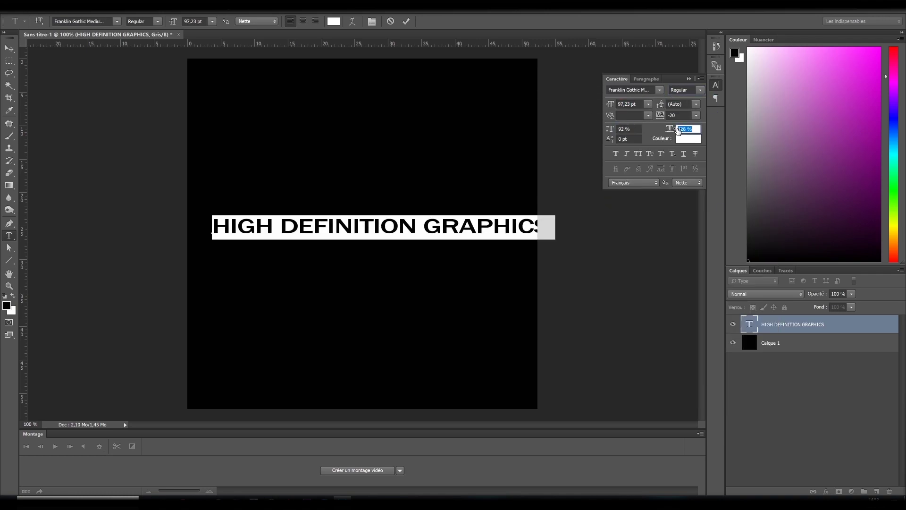
# - Warp the HIGH DEFINITION GRAPHICS text horizontally with the Arc style at a bend of +44%
pyautogui.click(353, 21)
pyautogui.click(433, 79)
pyautogui.click(411, 107)
pyautogui.moveTo(378, 63); pyautogui.dragTo(333, 16)
pyautogui.moveTo(396, 77); pyautogui.dragTo(393, 79)
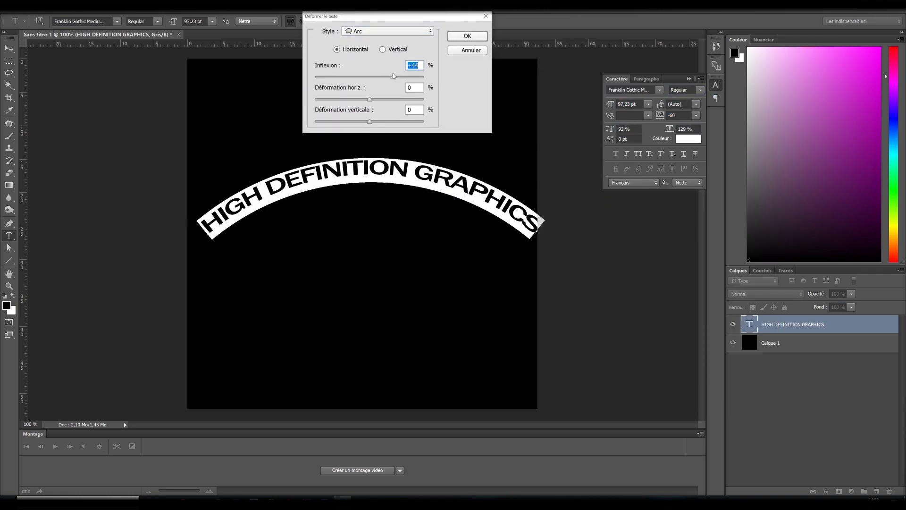
pyautogui.press('Return')
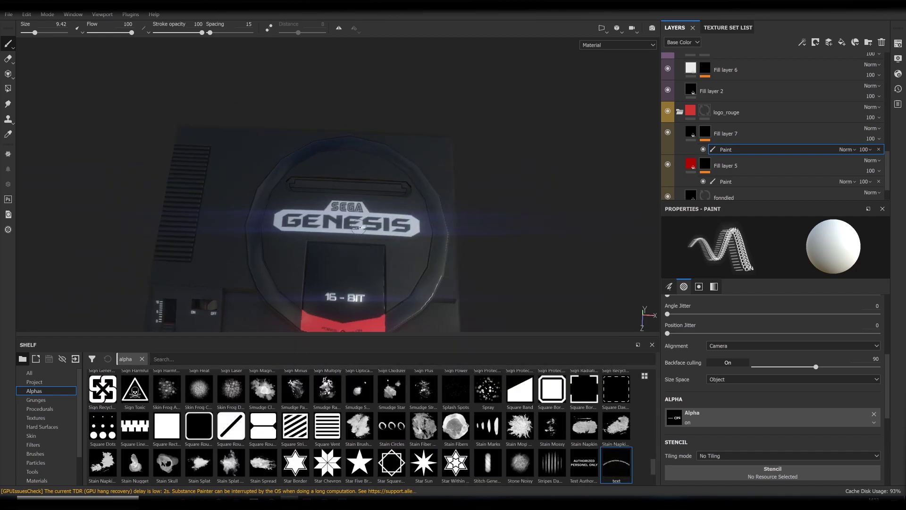
# - Switch to Substance Painter and stamp the arched text alpha on the disc's upper rim in the avantnnoir_brillant folder's masked light grey fill layer
pyautogui.scroll(4, 774, 128)
pyautogui.click(736, 151)
pyautogui.click(753, 315)
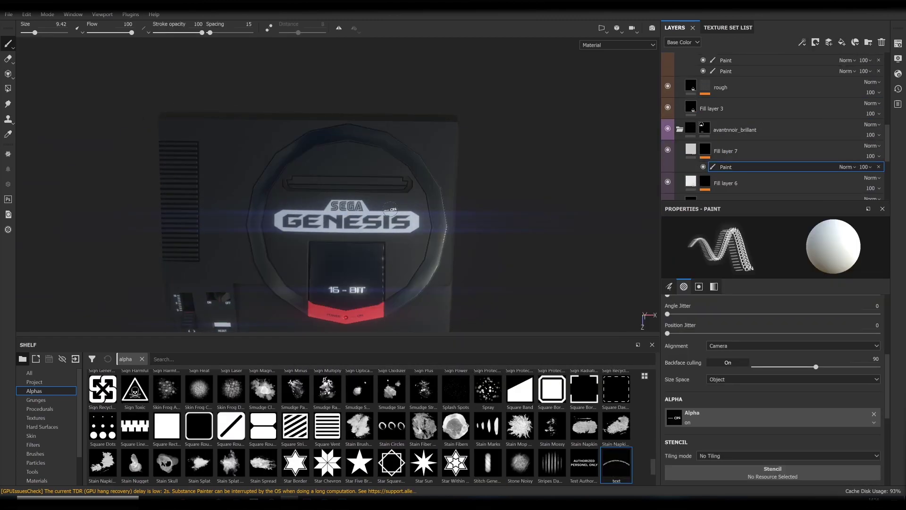
pyautogui.click(616, 465)
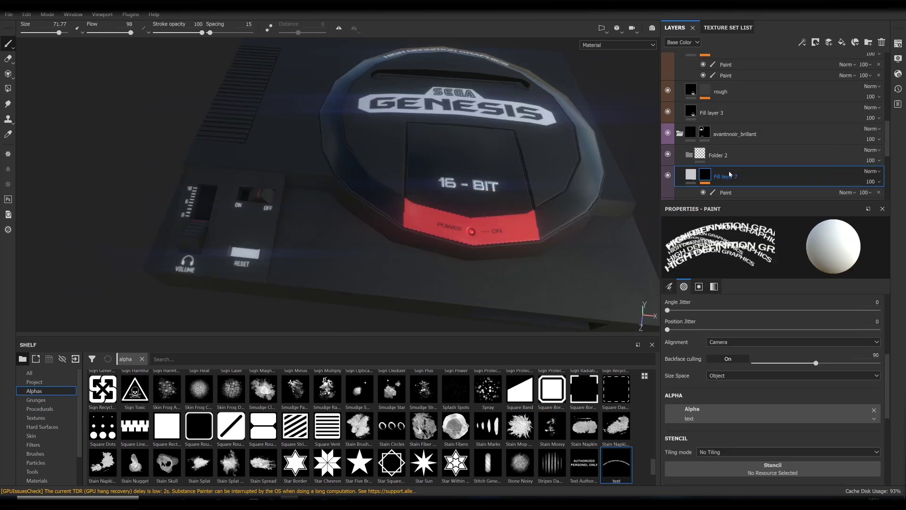
# - Add a black-masked grey fill layer in the reset folder and load the rectangle circles alpha with number 8 and scale 1
pyautogui.click(842, 42)
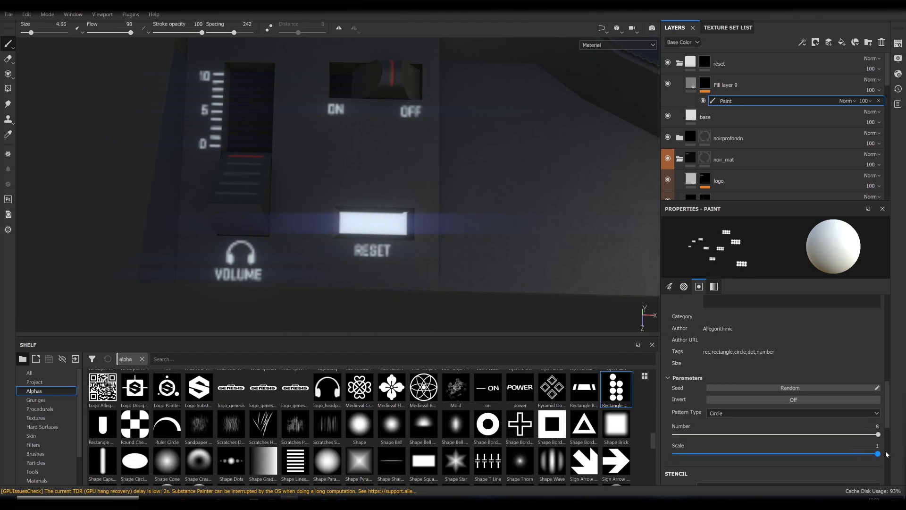
pyautogui.scroll(4, 696, 415)
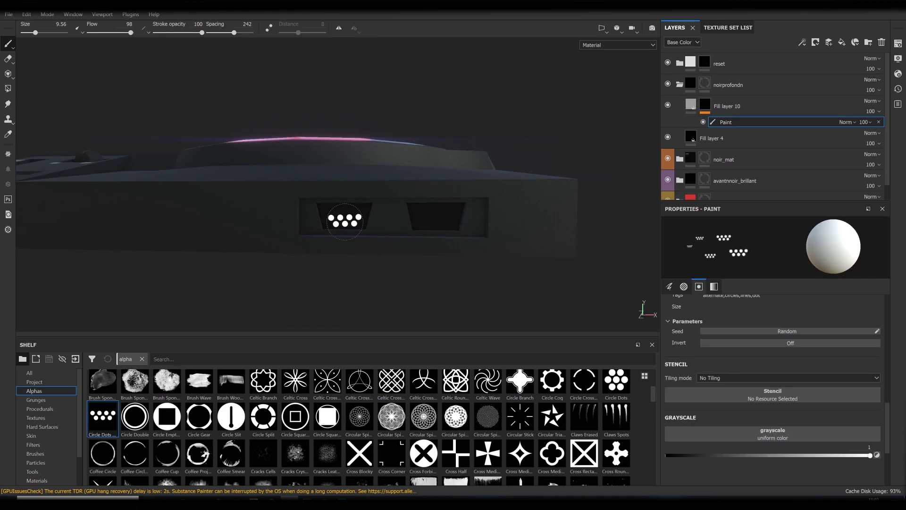
# - Set the brush spacing to 257 and stamp the two-row circle dots alpha as pins in the front controller port
pyautogui.scroll(10, 789, 380)
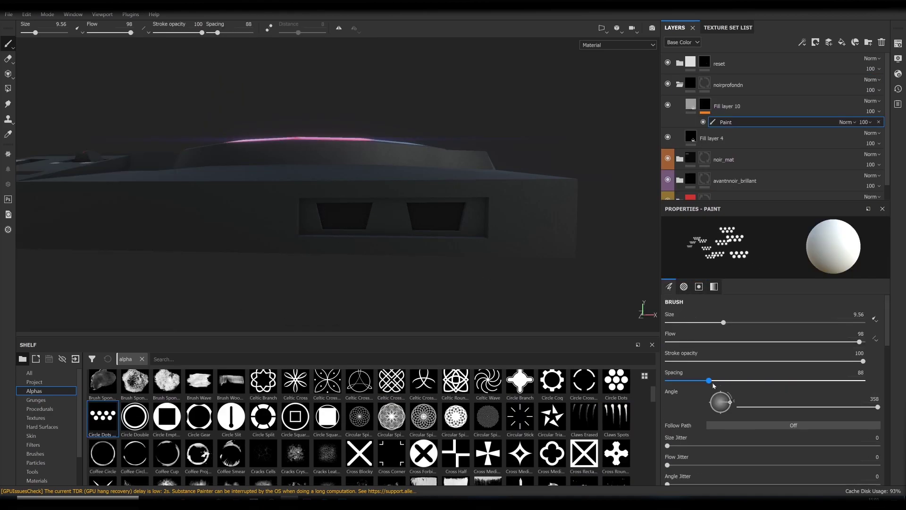
pyautogui.scroll(-10, 404, 435)
pyautogui.scroll(15, 404, 435)
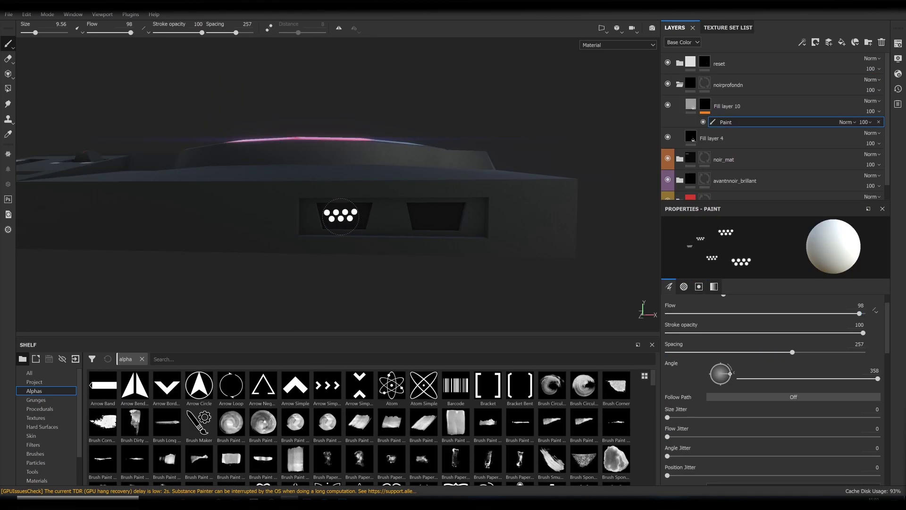
pyautogui.keyDown('alt'); pyautogui.moveTo(344, 216); pyautogui.dragTo(387, 279); pyautogui.keyUp('alt')
# - Export the Console texture set as 8-bit PNG files with the Unity 5 (Standard Metallic) configuration
pyautogui.click(9, 14)
pyautogui.click(48, 193)
pyautogui.click(424, 124)
pyautogui.click(272, 158)
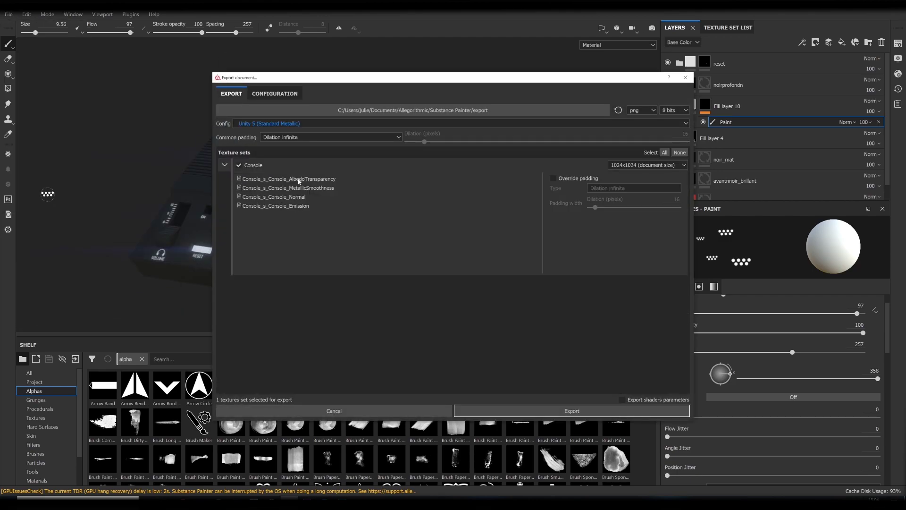
pyautogui.click(592, 414)
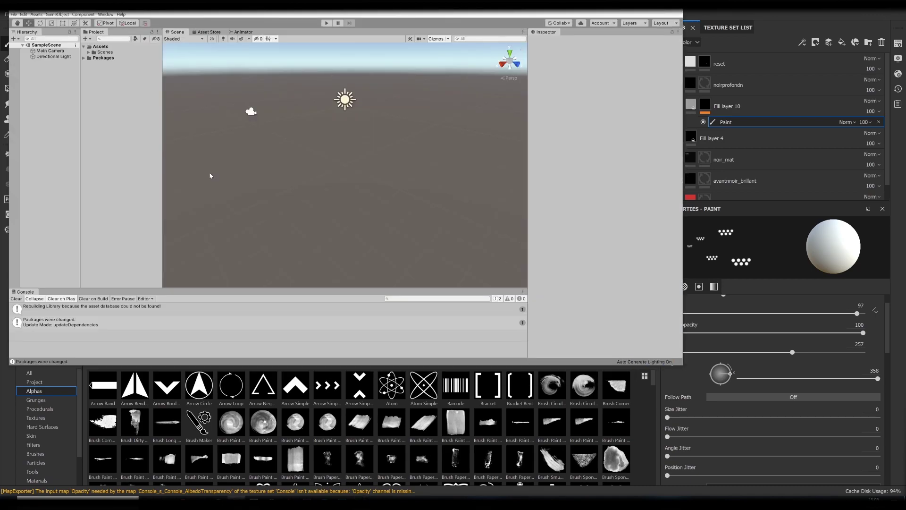
# - Switch to Unity and create a folder named 3D in the project's Assets
pyautogui.write('3D')
pyautogui.press('Return')
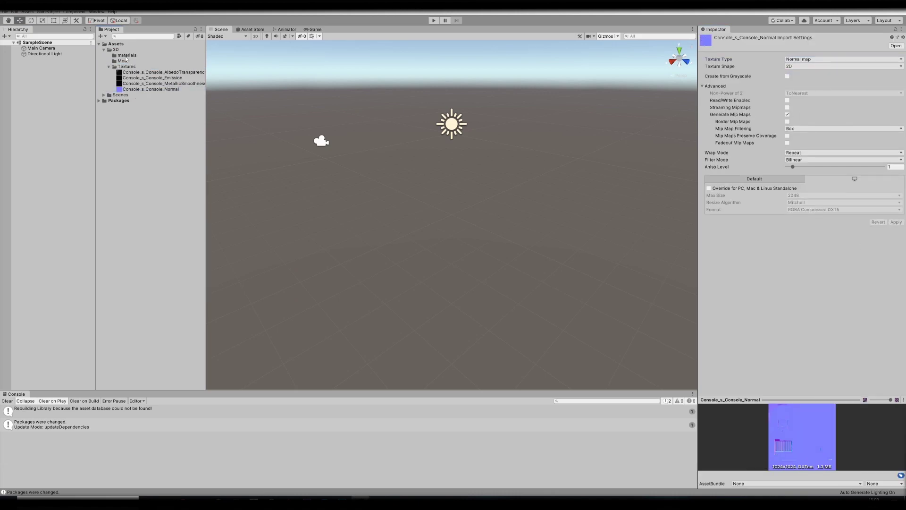
# - Create a material named console in the materials folder and assign the exported albedo, metallic, normal and emission textures to it
pyautogui.rightClick(154, 74)
pyautogui.write('console')
pyautogui.moveTo(711, 81); pyautogui.dragTo(708, 78)
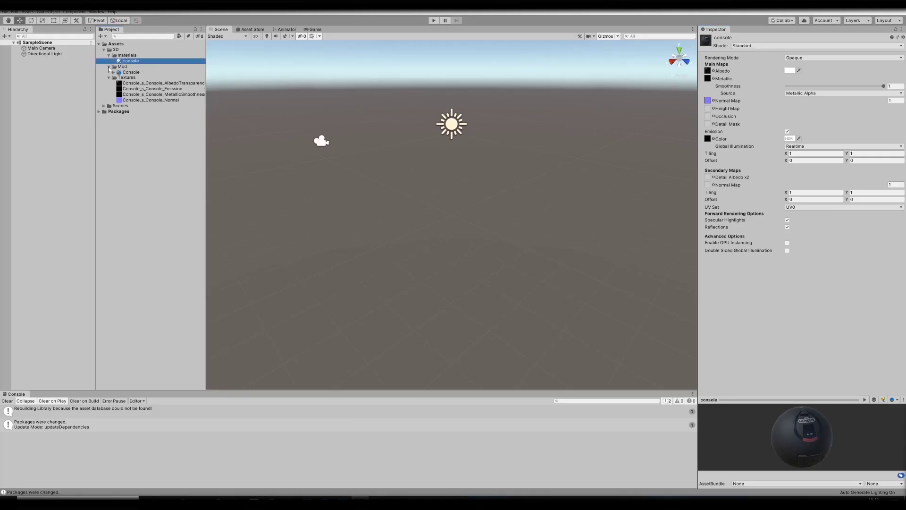
# - Switch to Photoshop and save the white-on-black SEGA GENESIS logo image with Save As
pyautogui.click(131, 73)
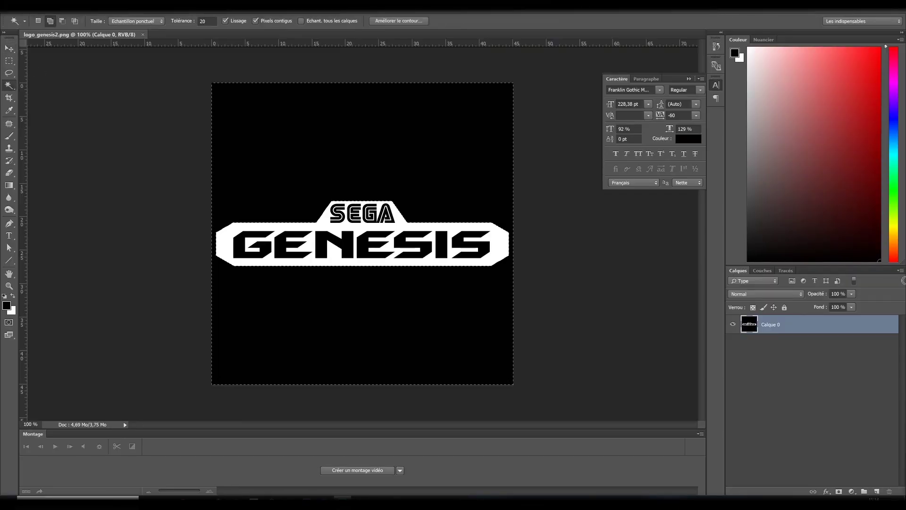
pyautogui.hotkey('ctrl', 'shift', 's')
pyautogui.press('Return')
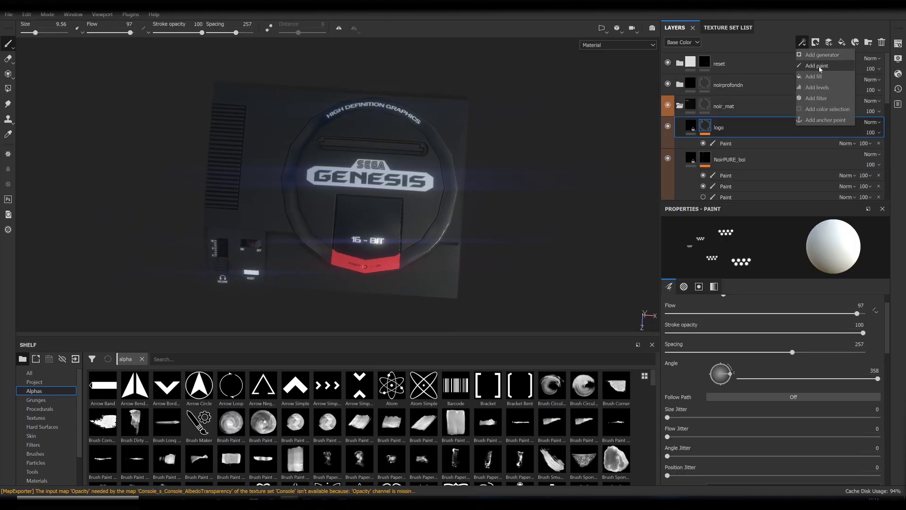
# - In Substance Painter, add a paint effect to the logo layer's mask, pick the Genesis logo alpha and adjust the brush size
pyautogui.click(820, 66)
pyautogui.scroll(-12, 359, 424)
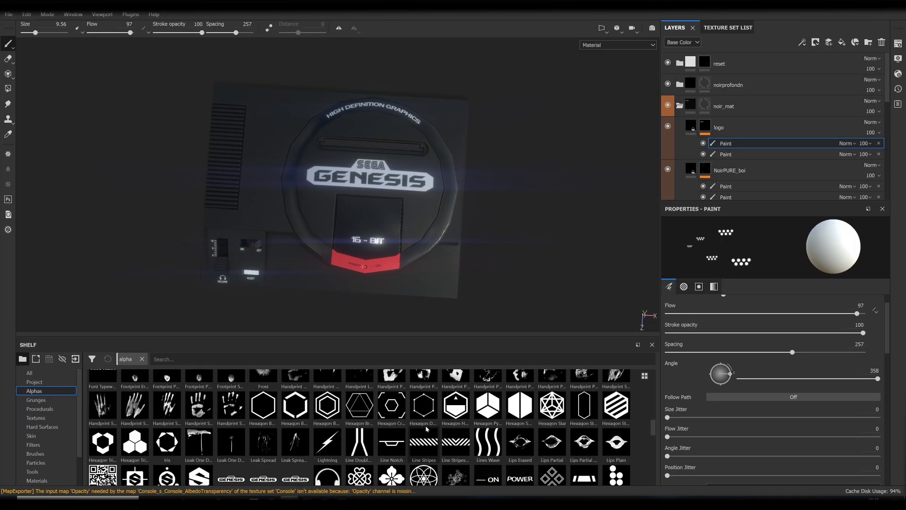
pyautogui.click(263, 463)
pyautogui.keyDown('ctrl'); pyautogui.moveTo(397, 181); pyautogui.dragTo(350, 178, button='right'); pyautogui.keyUp('ctrl')
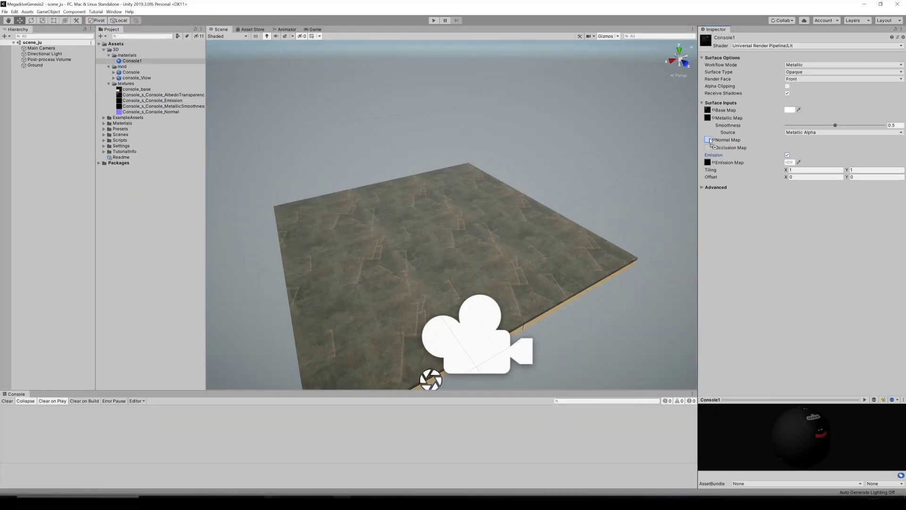
# - In Unity's scene_ju, place the Console model on the ground, scale it uniformly to 0.0211343, assign Console1 and shift it along X
pyautogui.moveTo(131, 73); pyautogui.dragTo(451, 218)
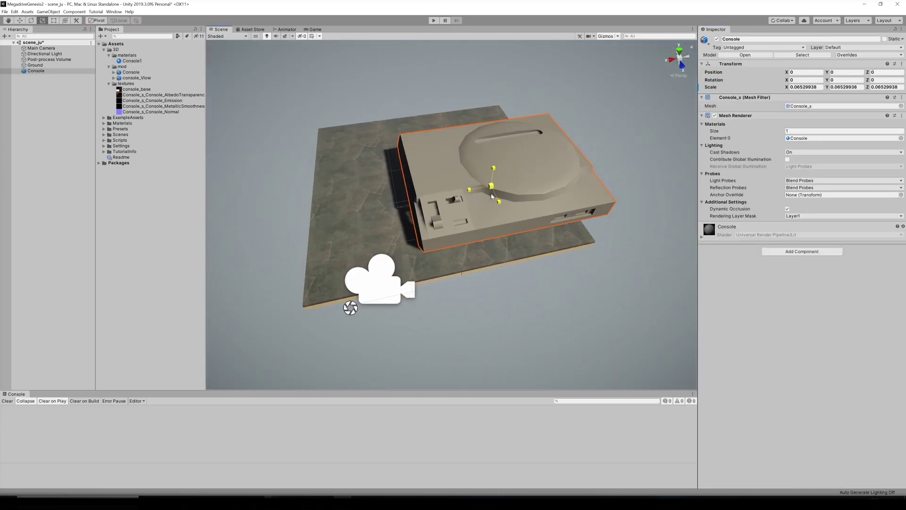
pyautogui.scroll(5, 348, 283)
pyautogui.scroll(-4, 283, 181)
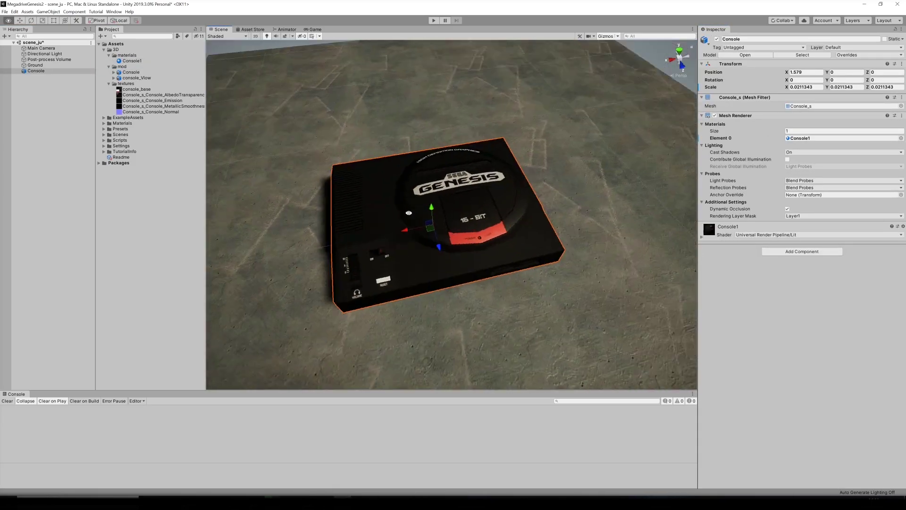
pyautogui.moveTo(434, 239); pyautogui.dragTo(299, 211)
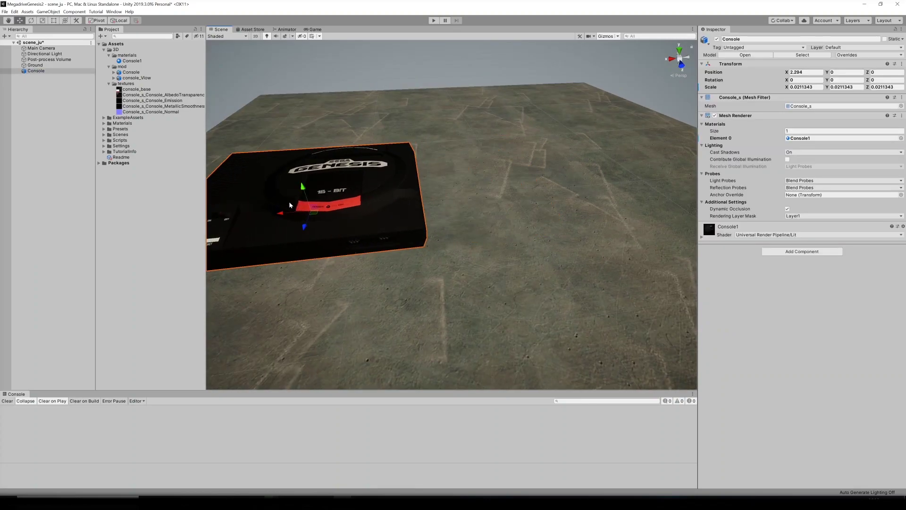
# - Place the console_Vlow model beside the textured console, uniformly scaled to 0.02 and positioned at X 1.025
pyautogui.moveTo(137, 77); pyautogui.dragTo(548, 180)
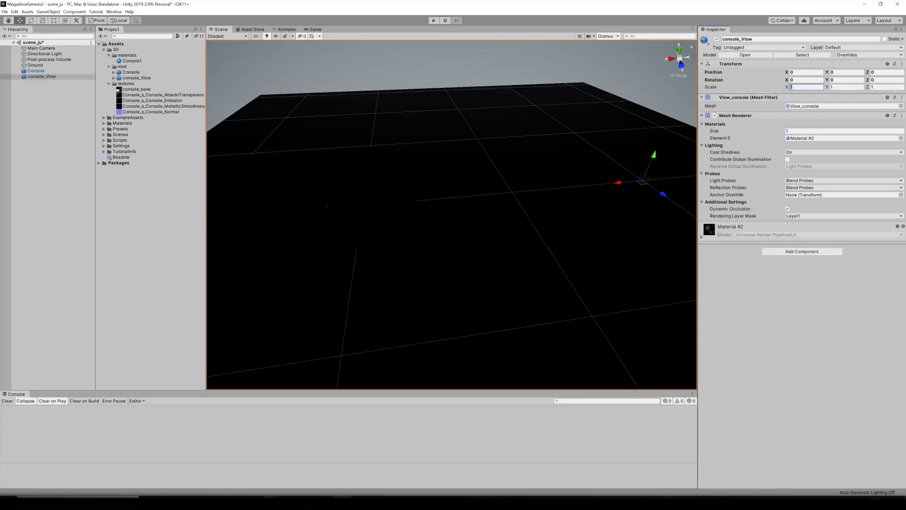
pyautogui.keyDown('alt'); pyautogui.moveTo(477, 184); pyautogui.dragTo(443, 177); pyautogui.keyUp('alt')
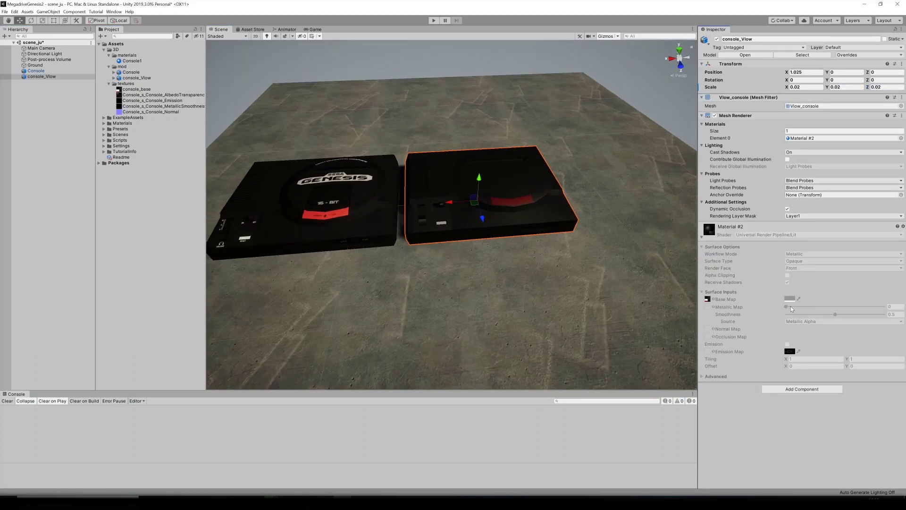
# - Extract the console_Vlow model's material into the materials folder and rename it console2
pyautogui.click(134, 78)
pyautogui.click(841, 96)
pyautogui.click(49, 182)
pyautogui.click(312, 216)
pyautogui.click(135, 66)
pyautogui.press('F2')
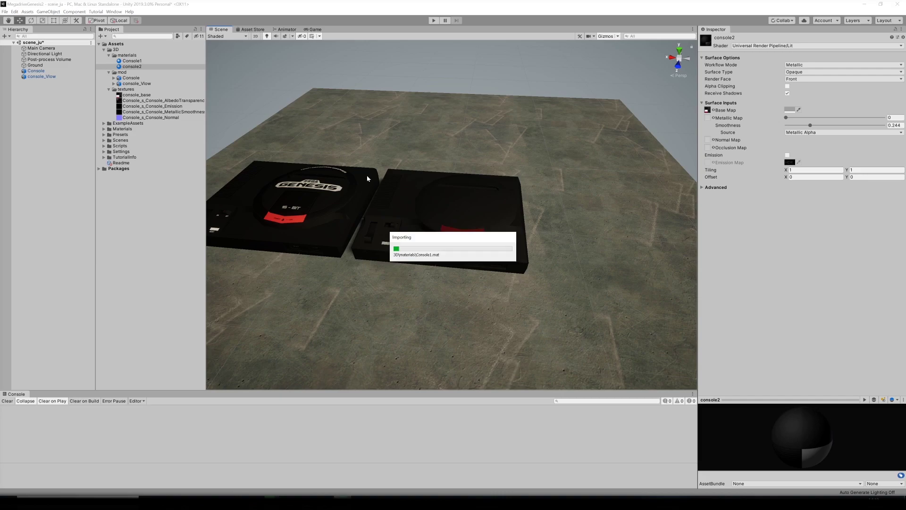
# - Add a ToonShader folder to Assets and create an unlit shader graph named ToonShader in the Shader folder
pyautogui.rightClick(105, 44)
pyautogui.click(126, 156)
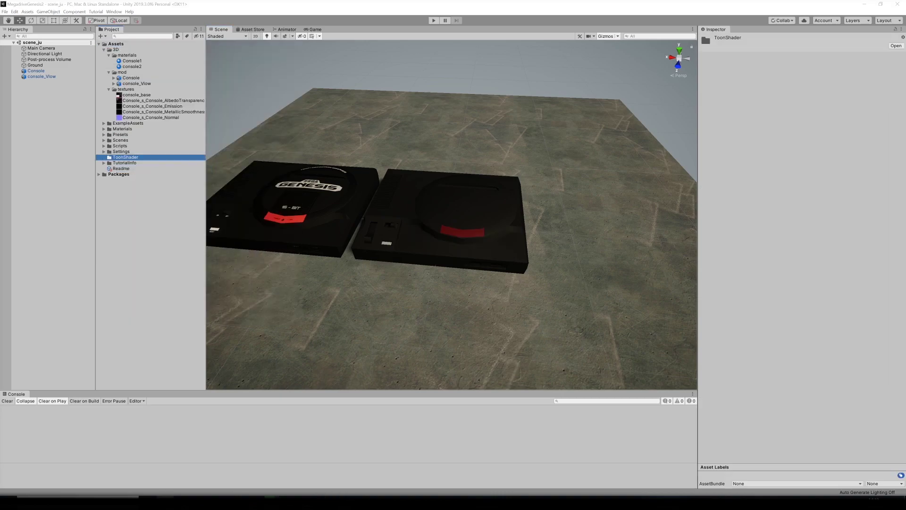
pyautogui.rightClick(123, 90)
pyautogui.click(326, 156)
pyautogui.write('ToonShader')
pyautogui.press('Return')
# - Create a material from the ToonShader graph and name it Toonmaterial
pyautogui.rightClick(134, 94)
pyautogui.click(255, 156)
pyautogui.write('Toon')
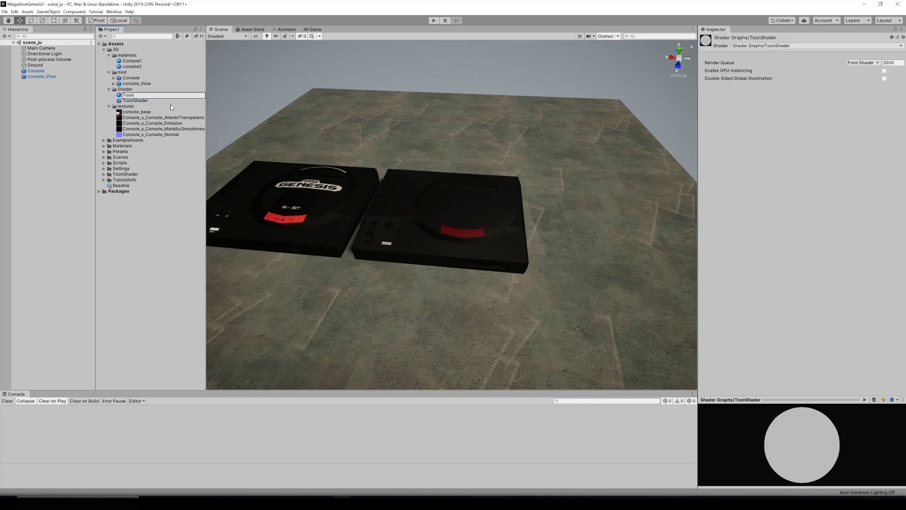
pyautogui.write('material')
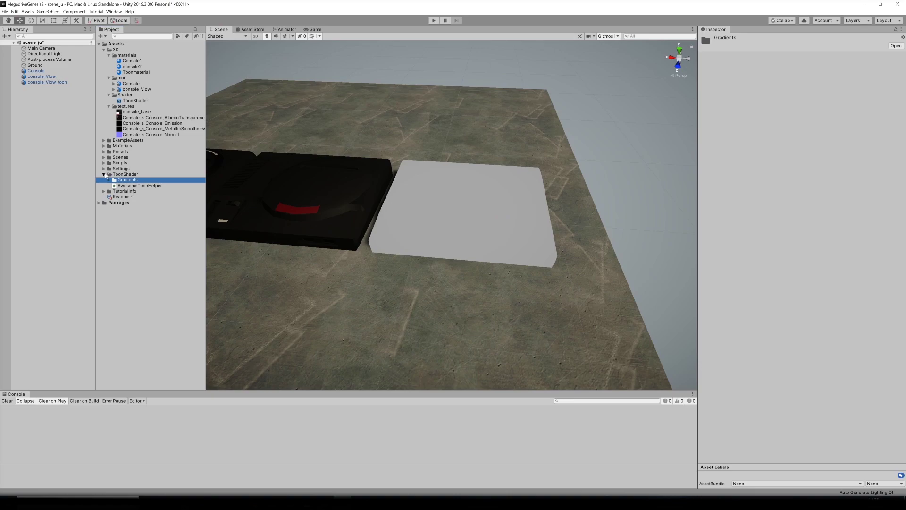
# - Open the ToonShader graph and add a Vector3 property Light1 with reference _L1_dir and a color property Light1color
pyautogui.doubleClick(128, 101)
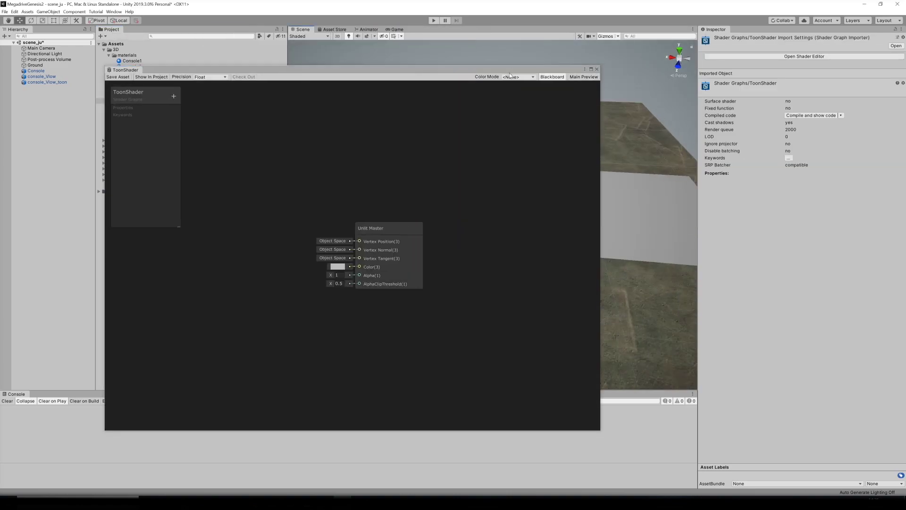
pyautogui.click(186, 128)
pyautogui.click(203, 156)
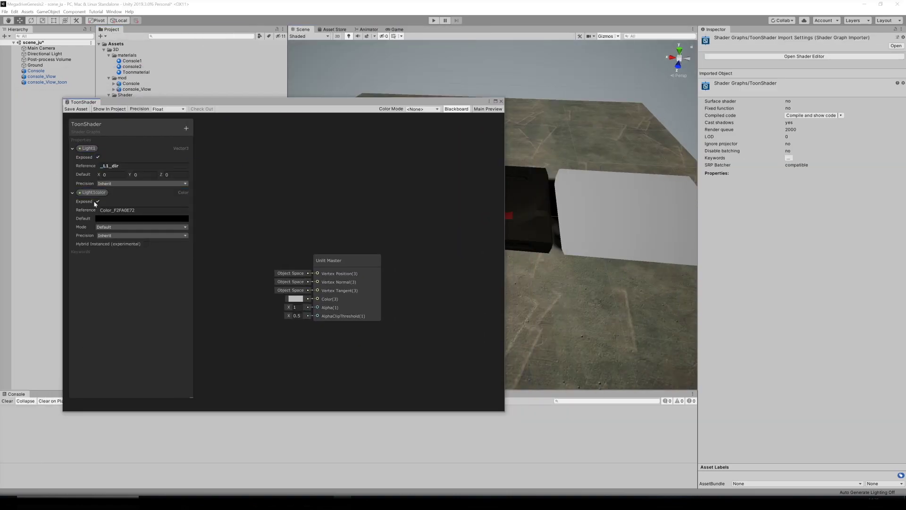
pyautogui.press('space')
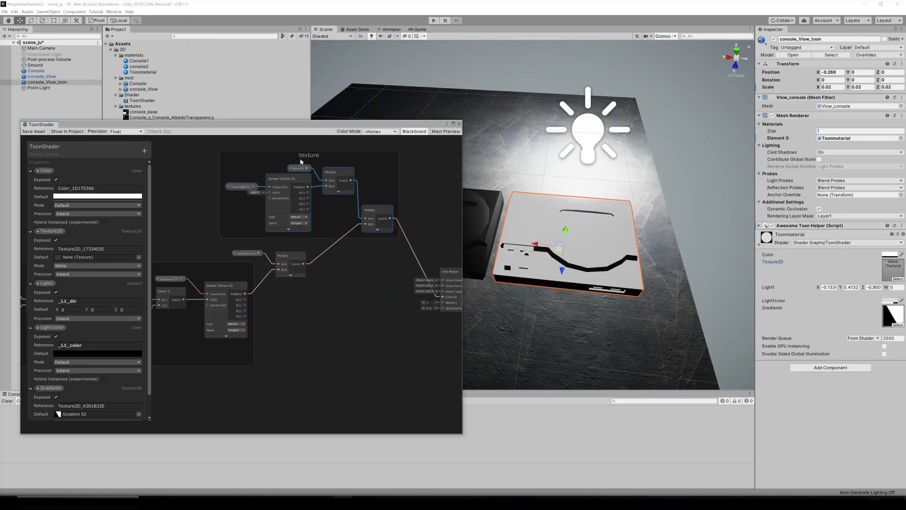
# - Arrange the texture node group and build a Fresnel Effect branch multiplied by a remapped light dot product
pyautogui.scroll(-3, 300, 161)
pyautogui.moveTo(300, 161); pyautogui.dragTo(372, 185)
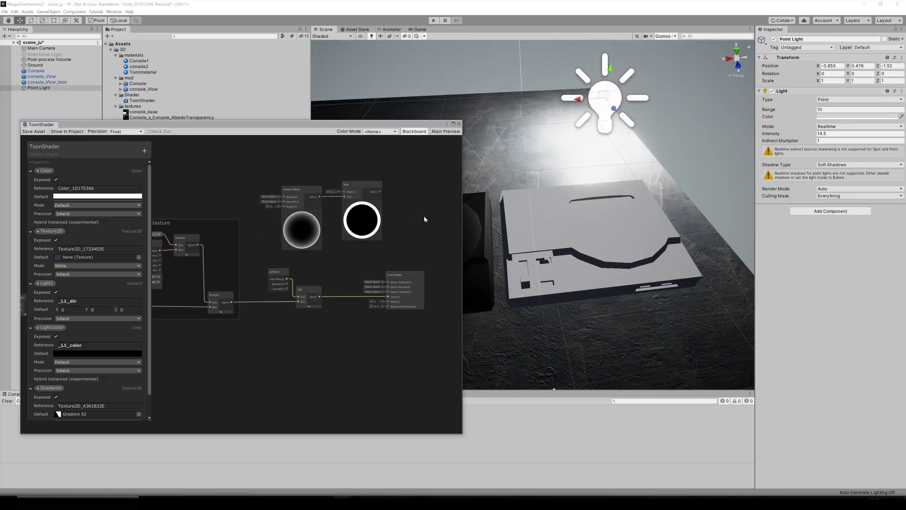
pyautogui.scroll(3, 279, 277)
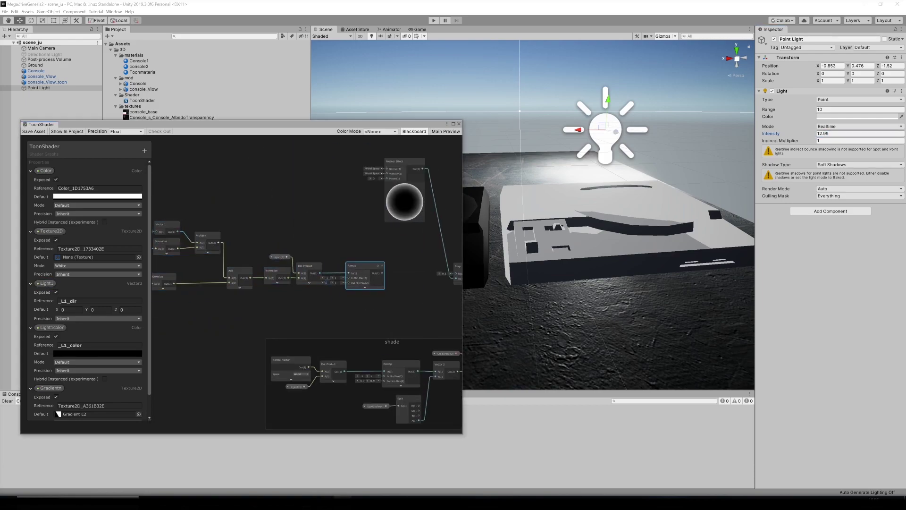
pyautogui.scroll(5, 409, 273)
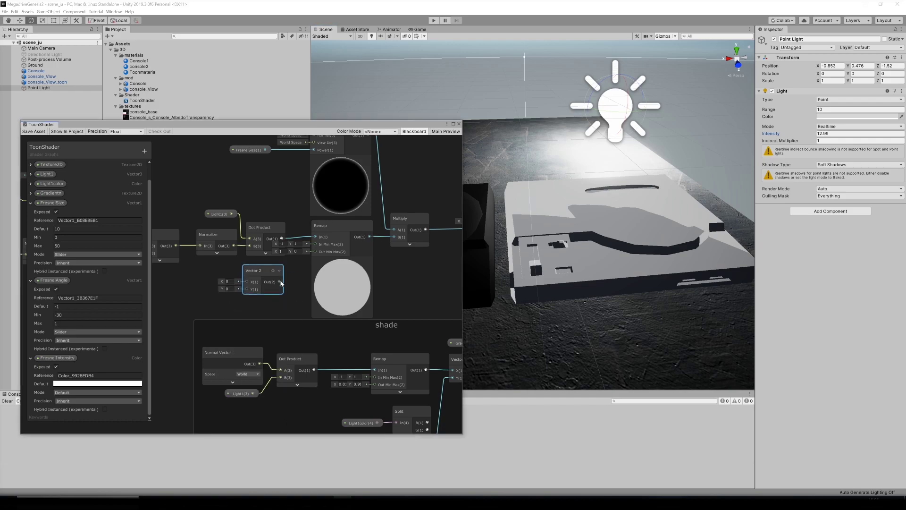
pyautogui.scroll(-6, 218, 290)
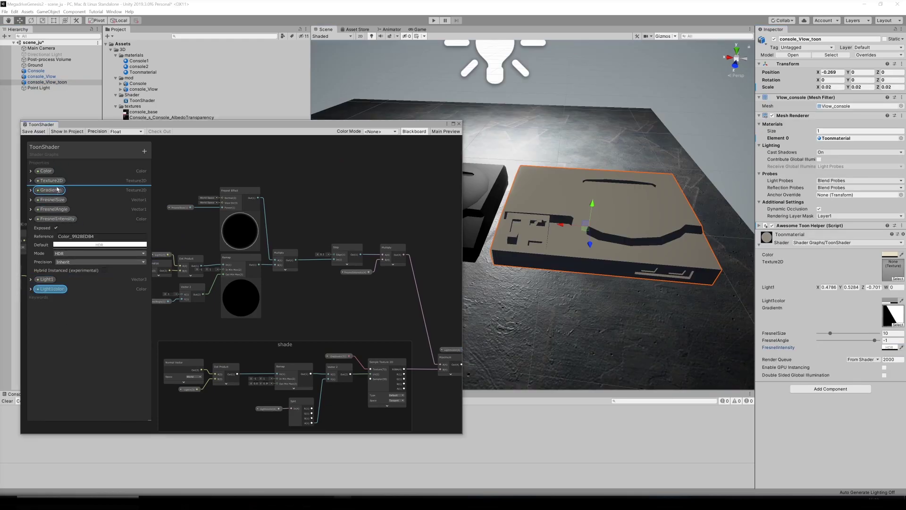
# - Collapse the FresnelIntensity property and set Toonmaterial's FresnelSize to 5.5 and FresnelAngle to 1
pyautogui.click(30, 221)
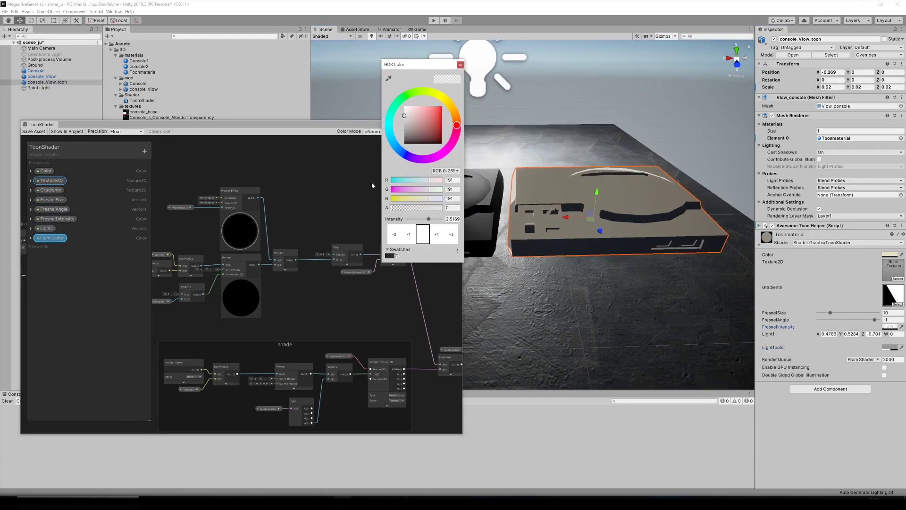
pyautogui.moveTo(830, 312)
pyautogui.mouseDown()
pyautogui.moveTo(822, 314)
pyautogui.moveTo(876, 319)
pyautogui.mouseUp()
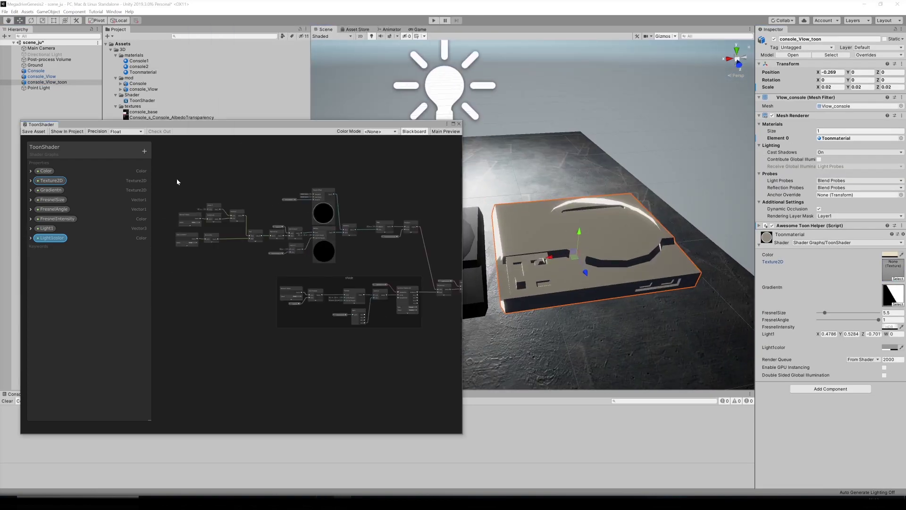
# - Widen the graph window and add Normalize nodes feeding a Dot Product and Preview for a separate gloss branch
pyautogui.scroll(3, 178, 182)
pyautogui.moveTo(462, 284); pyautogui.dragTo(623, 284)
pyautogui.scroll(3, 381, 229)
pyautogui.scroll(2, 376, 232)
pyautogui.press('space')
pyautogui.write('norm')
pyautogui.press('Return')
pyautogui.press('space')
pyautogui.rightClick(336, 234)
pyautogui.click(358, 240)
pyautogui.scroll(-3, 253, 186)
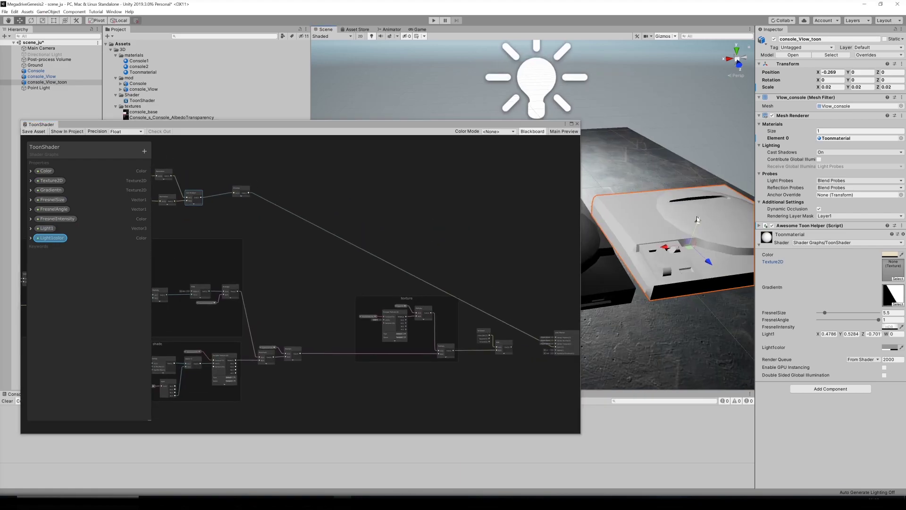
# - Extend the gloss branch with Power and Step nodes and add the GlossSize and GlossIntensity properties
pyautogui.moveTo(702, 218); pyautogui.dragTo(717, 236, button='middle')
pyautogui.scroll(3, 320, 209)
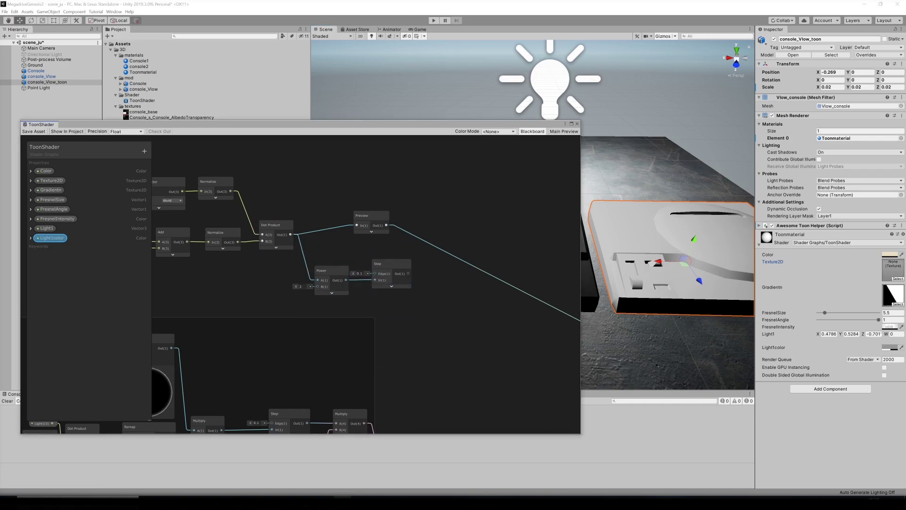
pyautogui.moveTo(283, 236); pyautogui.dragTo(329, 200, button='middle')
pyautogui.click(144, 151)
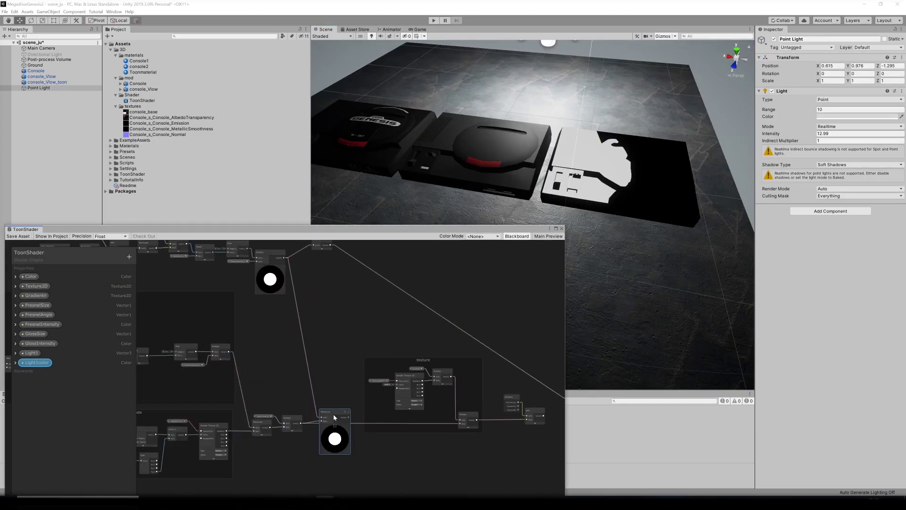
# - Combine the gloss result with the Fresnel and shade output ahead of the light colour multiplication, and save the ToonShader graph
pyautogui.click(285, 421)
pyautogui.scroll(5, 280, 425)
pyautogui.scroll(-8, 293, 410)
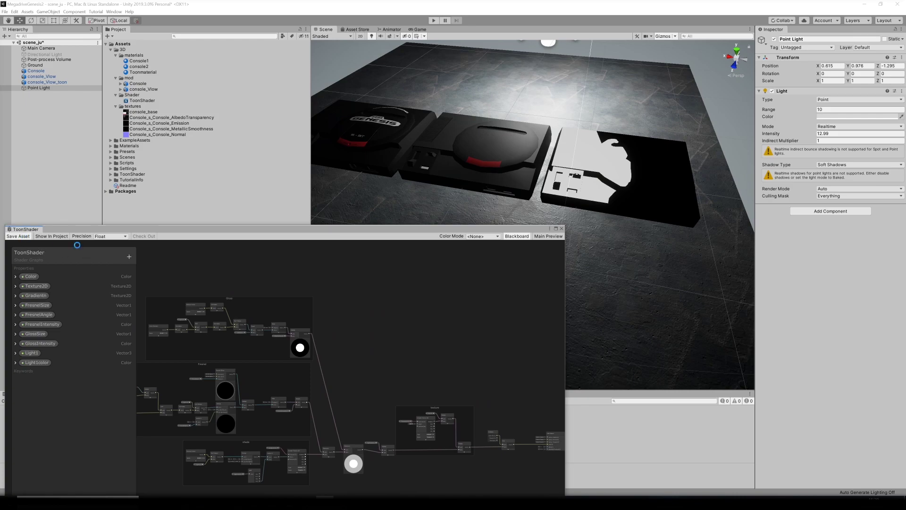
pyautogui.scroll(5, 590, 186)
pyautogui.scroll(2, 590, 185)
# - On console_Vlow_toon, set GlossSize to 32 and give GlossIntensity an HDR intensity of 1.8 with a light pinkish tint
pyautogui.moveTo(456, 228); pyautogui.dragTo(444, 249)
pyautogui.keyDown('alt'); pyautogui.moveTo(550, 188); pyautogui.dragTo(306, 151); pyautogui.keyUp('alt')
pyautogui.click(74, 82)
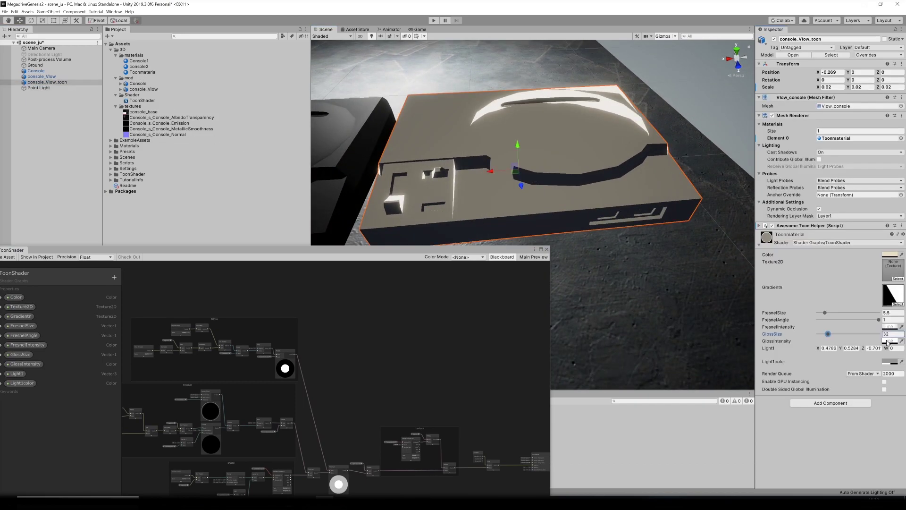
pyautogui.click(890, 341)
pyautogui.moveTo(427, 218); pyautogui.dragTo(427, 220)
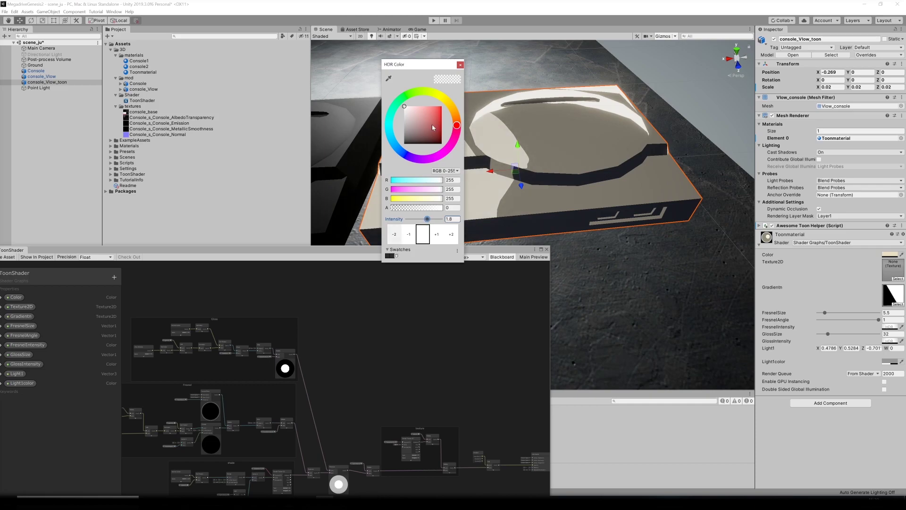
pyautogui.moveTo(417, 105); pyautogui.dragTo(409, 110)
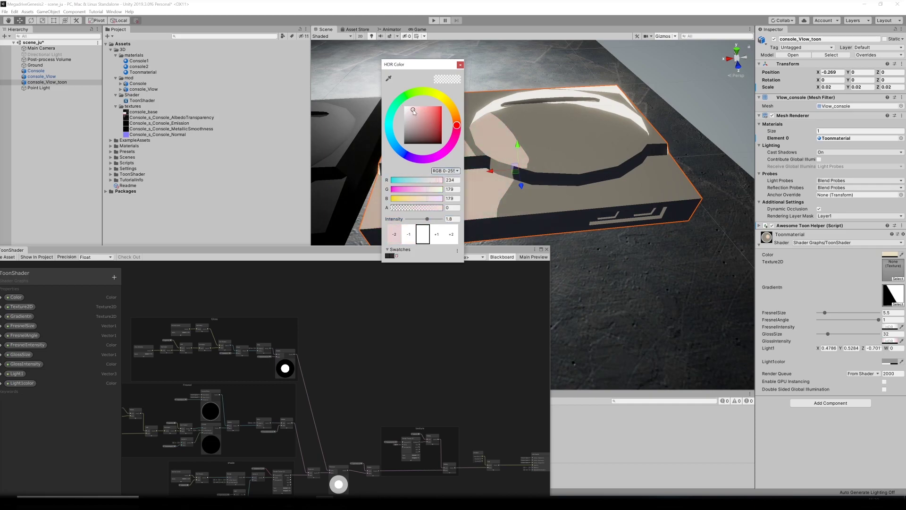
# - Change Toonmaterial's base Color to a pale beige, E9DEC4
pyautogui.keyDown('alt'); pyautogui.moveTo(472, 122); pyautogui.dragTo(449, 217); pyautogui.keyUp('alt')
pyautogui.click(890, 255)
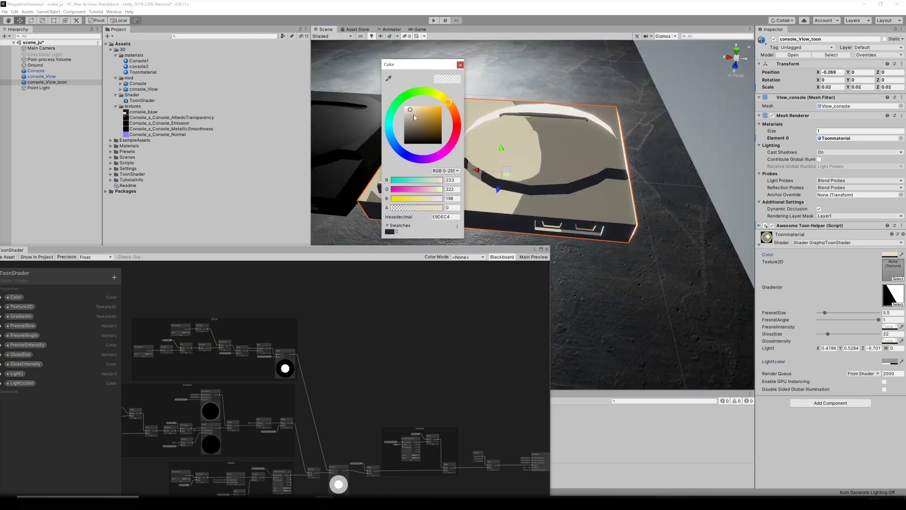
pyautogui.keyDown('alt'); pyautogui.moveTo(496, 142); pyautogui.dragTo(486, 170); pyautogui.keyUp('alt')
# - Set Toonmaterial's FresnelIntensity to HDR intensity 2.8, FresnelAngle to -7 and GlossSize to 127
pyautogui.click(890, 341)
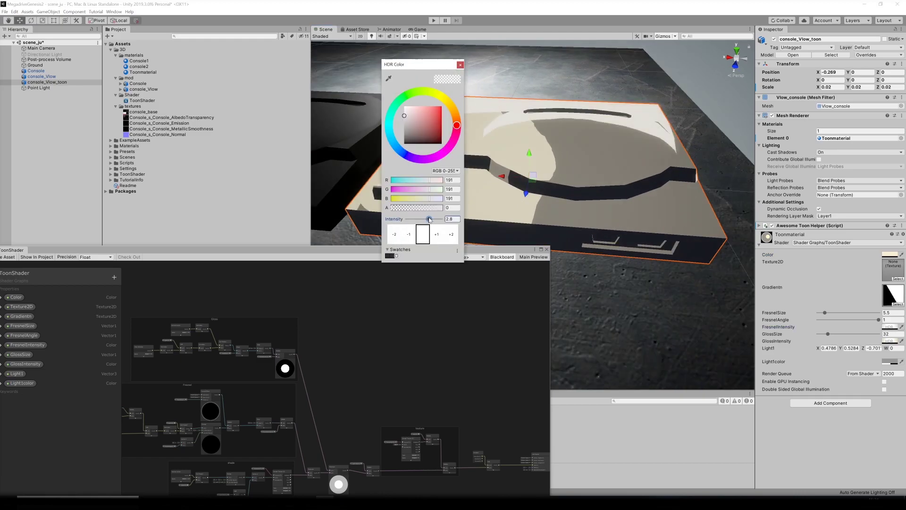
pyautogui.moveTo(871, 319); pyautogui.dragTo(864, 319)
pyautogui.moveTo(828, 333); pyautogui.dragTo(844, 334)
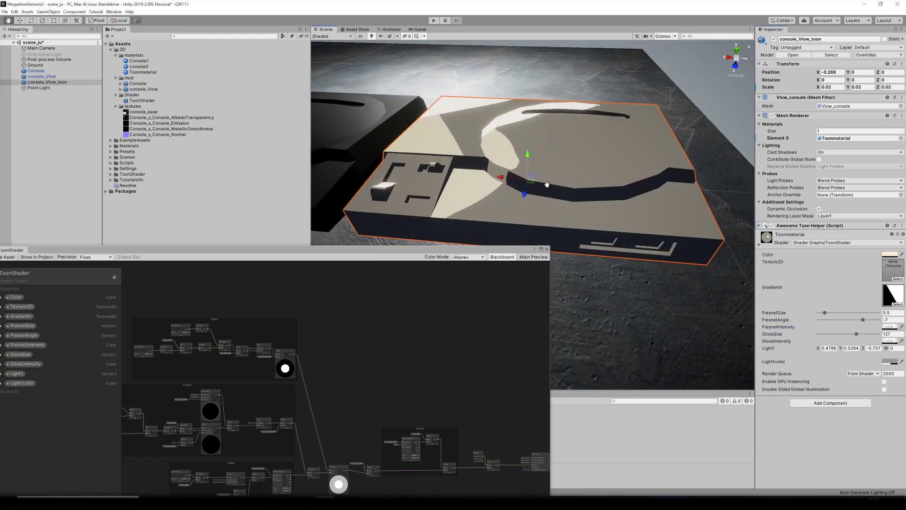
# - Select the point light and move it across the scene past the toon console
pyautogui.scroll(-5, 550, 142)
pyautogui.click(550, 85)
pyautogui.moveTo(551, 67); pyautogui.dragTo(731, 78)
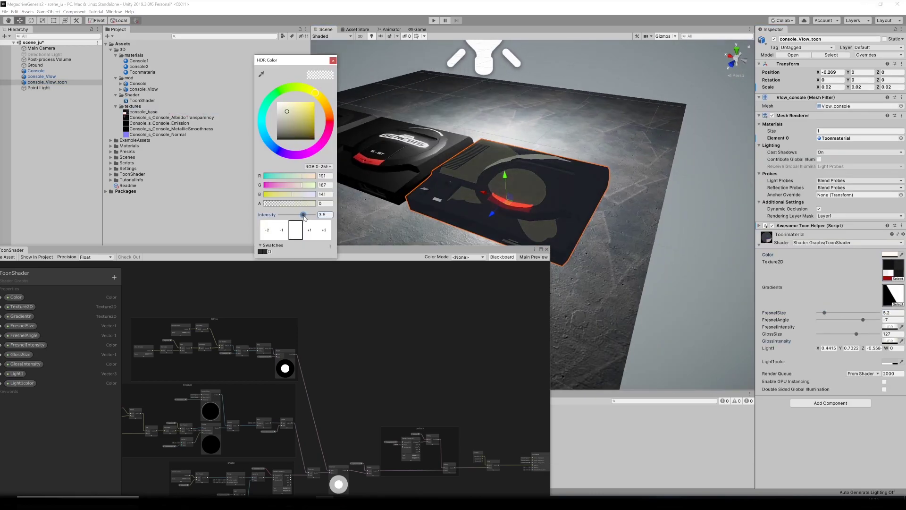
# - Move the point light back and forth above the two consoles to compare the textured and toon shading
pyautogui.keyDown('alt'); pyautogui.moveTo(569, 199); pyautogui.dragTo(507, 191); pyautogui.keyUp('alt')
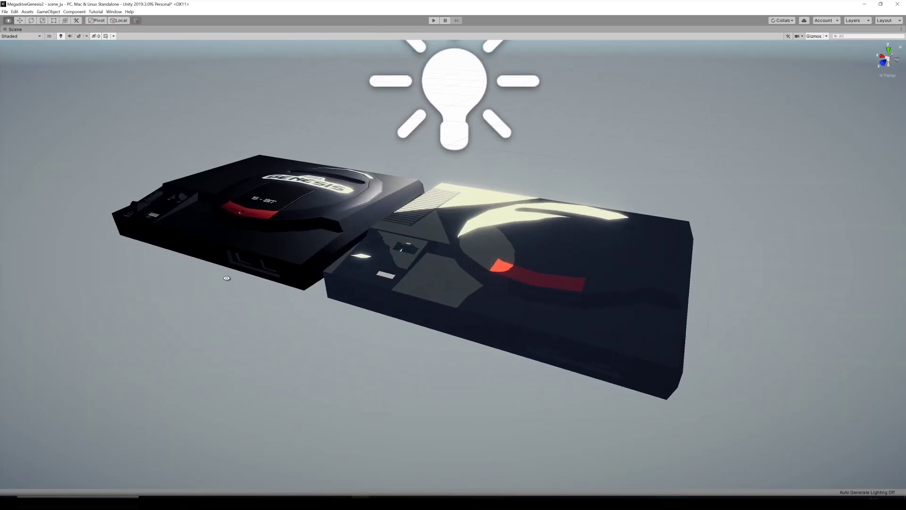
pyautogui.keyDown('alt'); pyautogui.moveTo(222, 277); pyautogui.dragTo(269, 235); pyautogui.keyUp('alt')
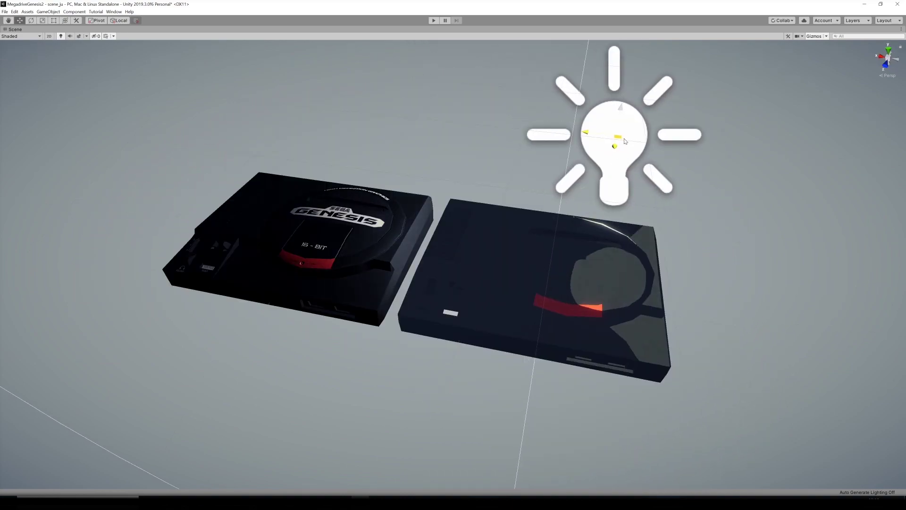
pyautogui.moveTo(614, 136); pyautogui.dragTo(644, 99)
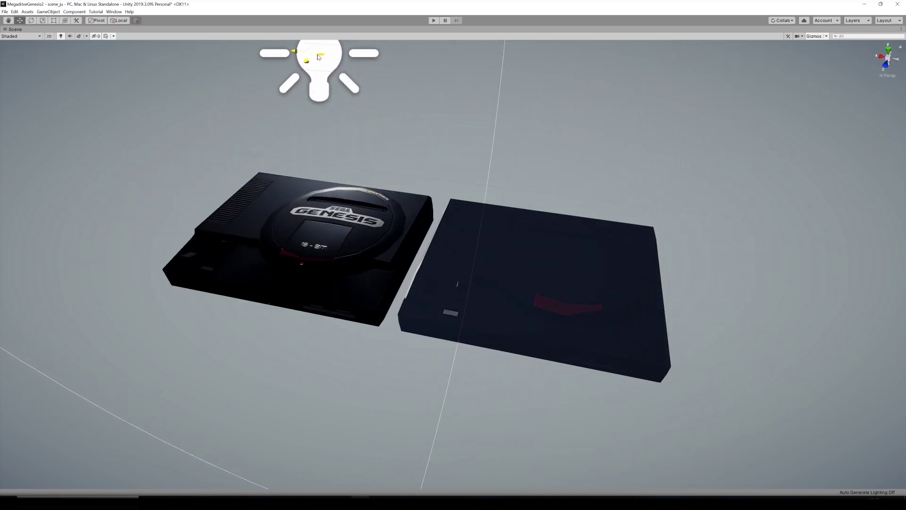
pyautogui.moveTo(292, 76); pyautogui.dragTo(450, 116)
pyautogui.moveTo(521, 128); pyautogui.dragTo(615, 118)
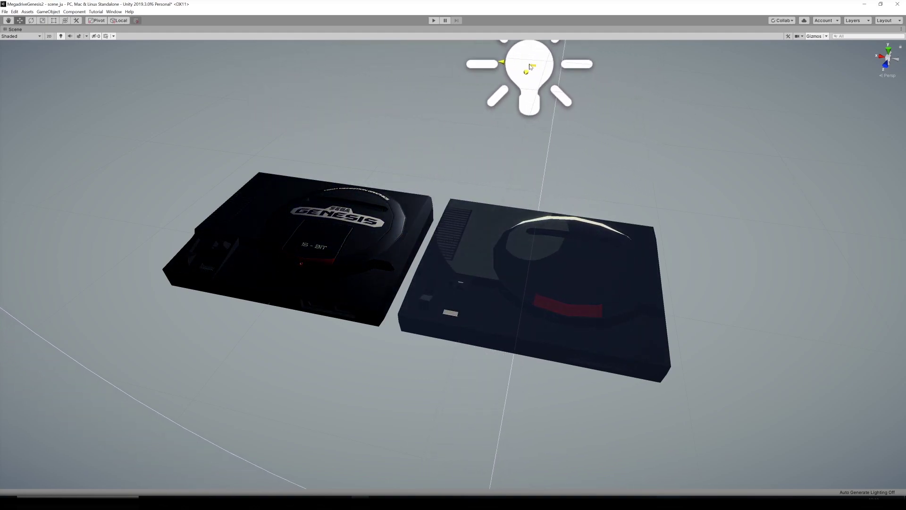